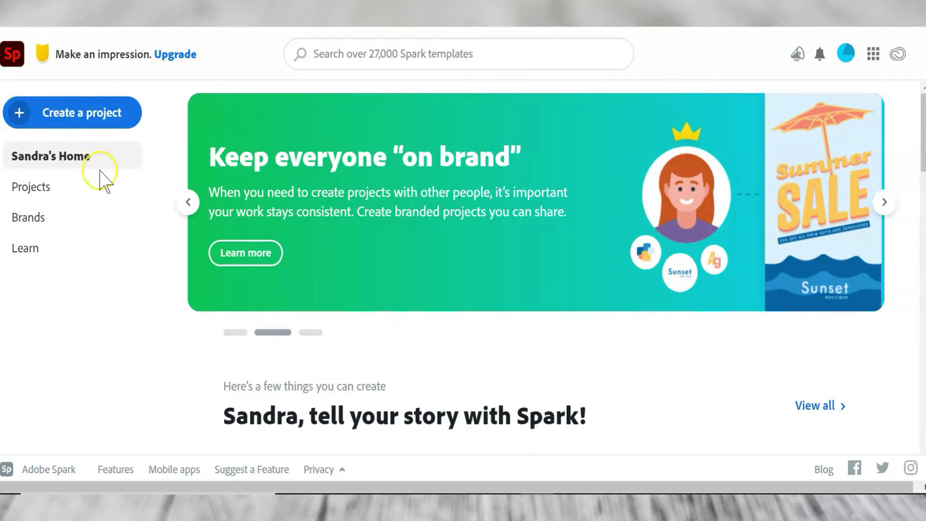
# Step: Look through the Projects, Brands and Learn pages of the account
pyautogui.click(57, 192)
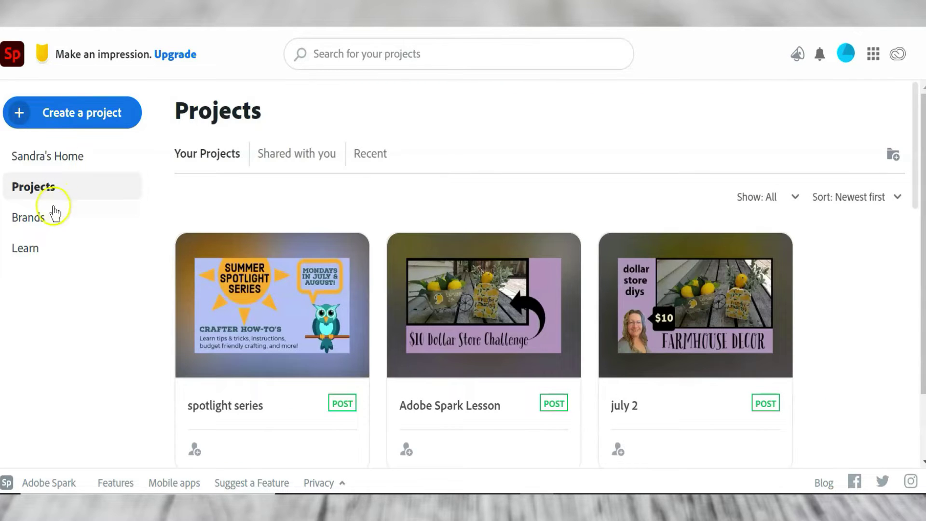
pyautogui.click(32, 222)
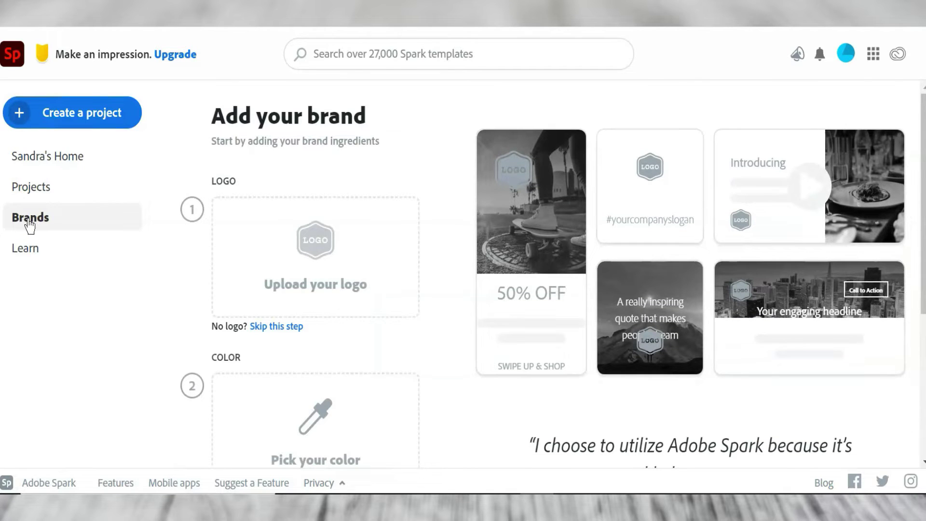
pyautogui.click(26, 250)
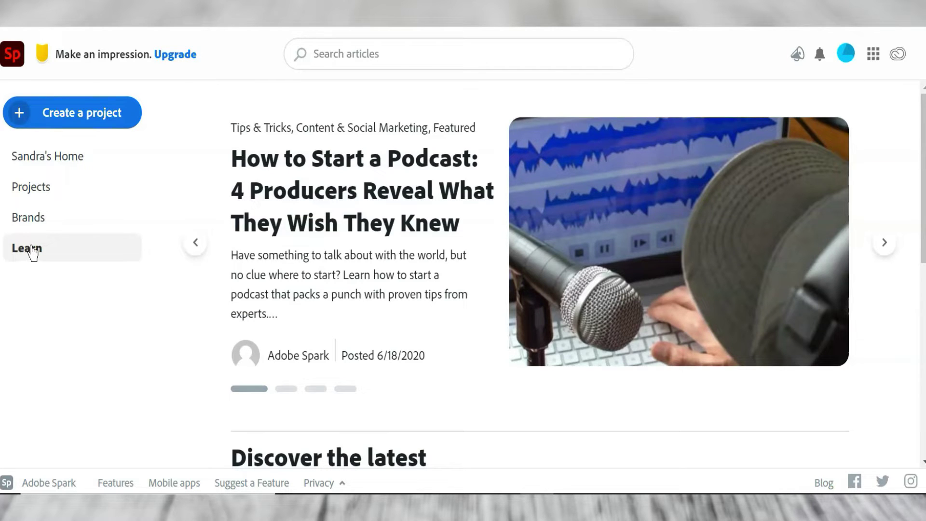
# Step: Create a custom size graphic project using the 1280 x 720 Youtube thumbnail social post size
pyautogui.click(85, 115)
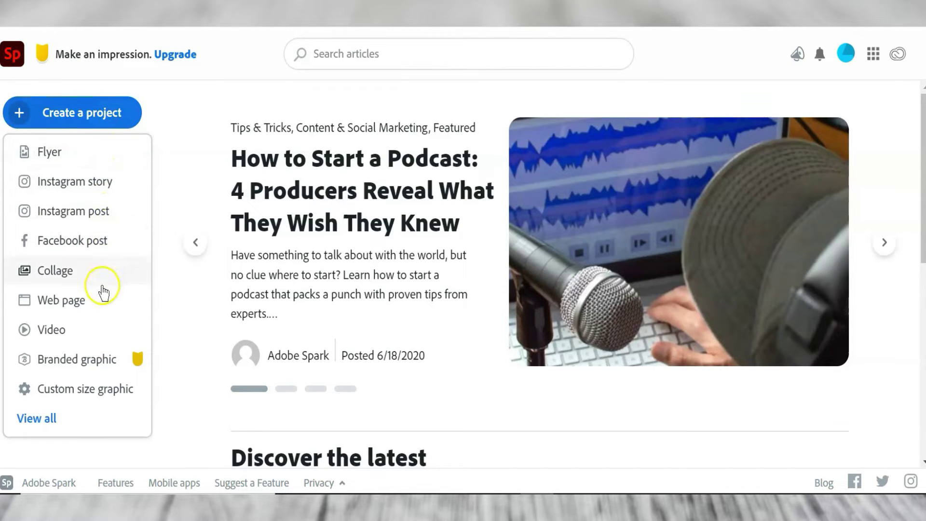
pyautogui.click(106, 392)
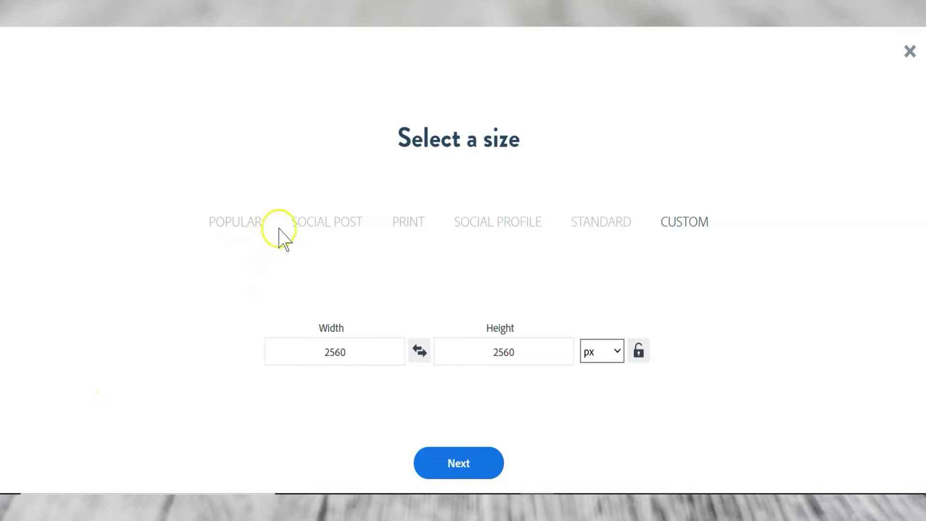
pyautogui.click(332, 229)
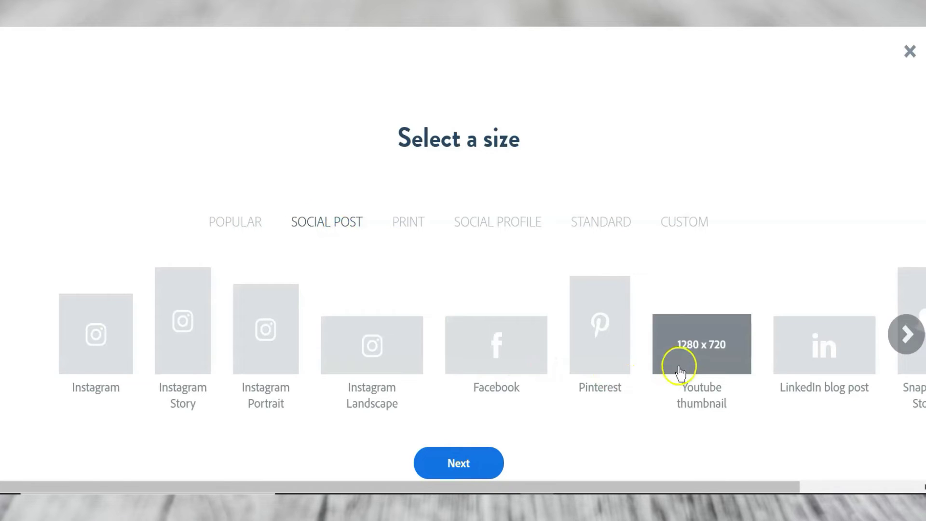
pyautogui.click(701, 351)
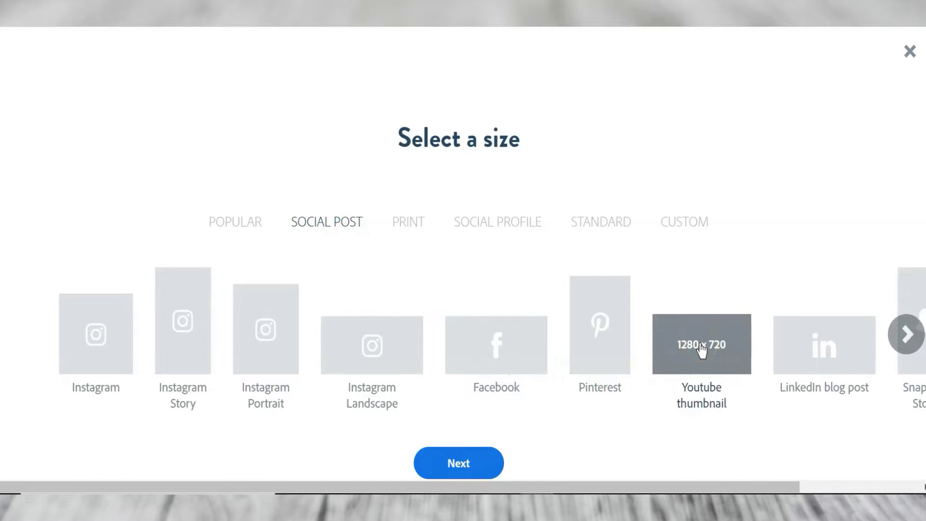
pyautogui.click(463, 467)
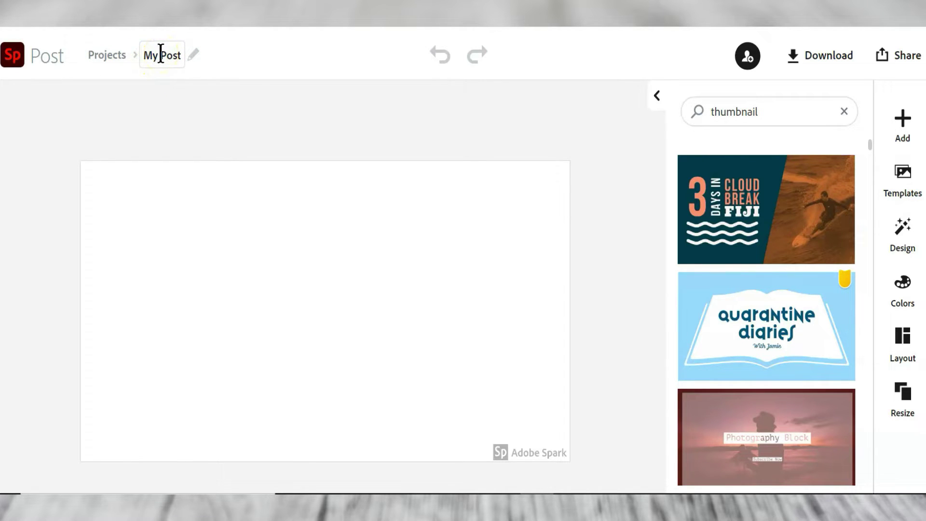
# Step: Rename the project from its default title to Thumbnail
pyautogui.tripleClick(160, 53)
pyautogui.press('BackSpace')
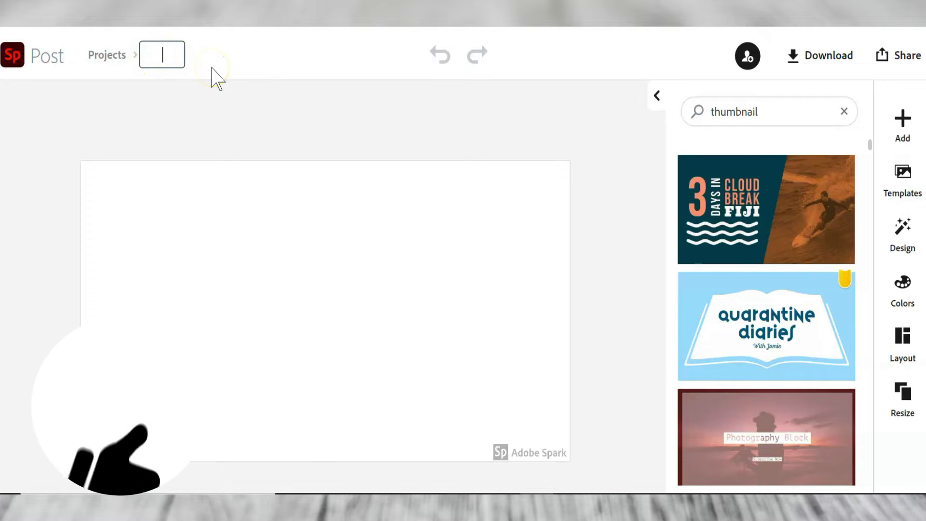
pyautogui.write('Thumbnail')
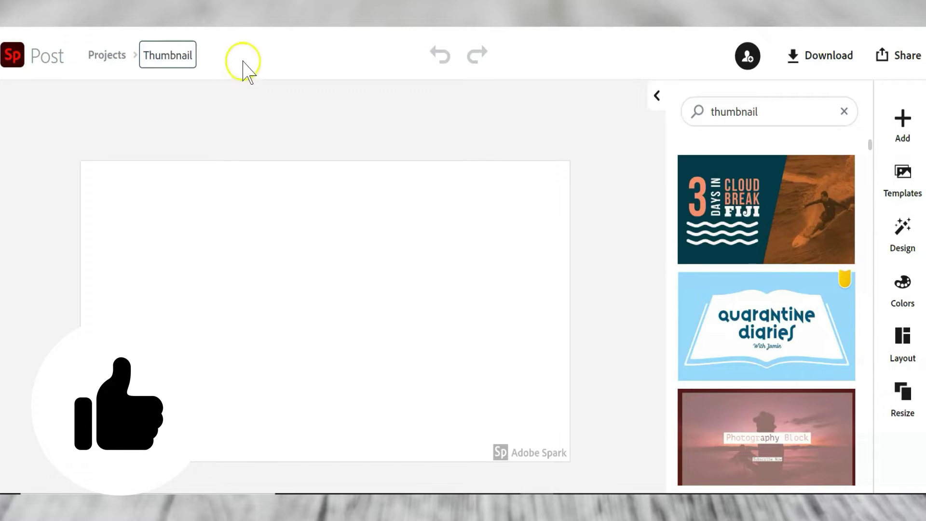
pyautogui.press('Return')
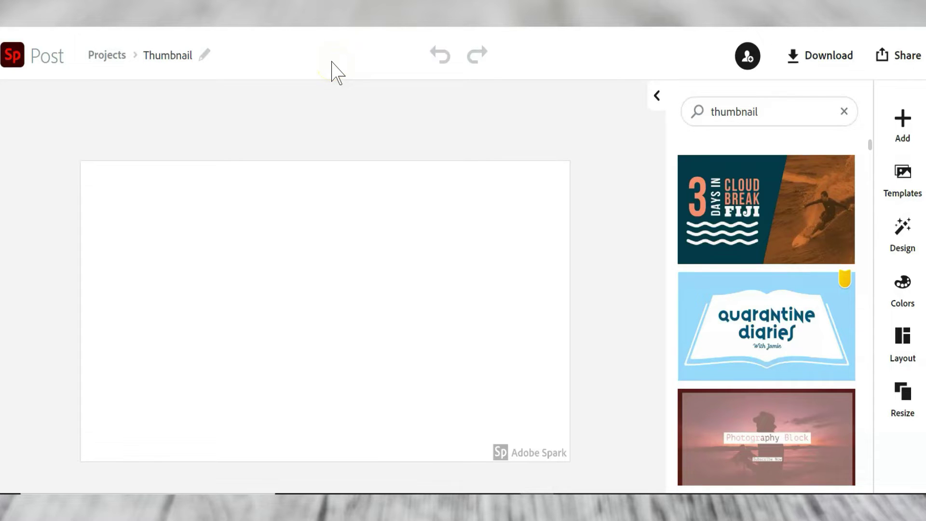
pyautogui.click(14, 65)
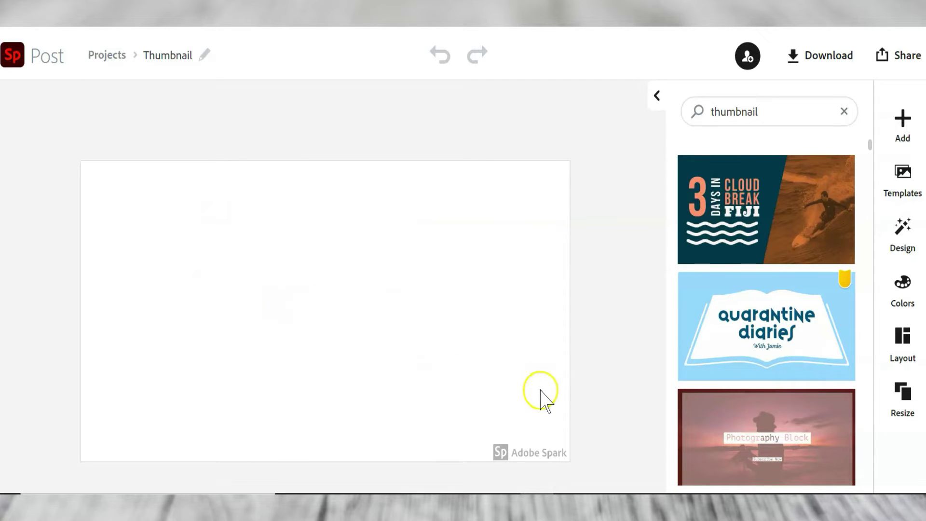
# Step: Remove the Adobe Spark watermark once from this design and dismiss the subscription plan offer
pyautogui.click(530, 454)
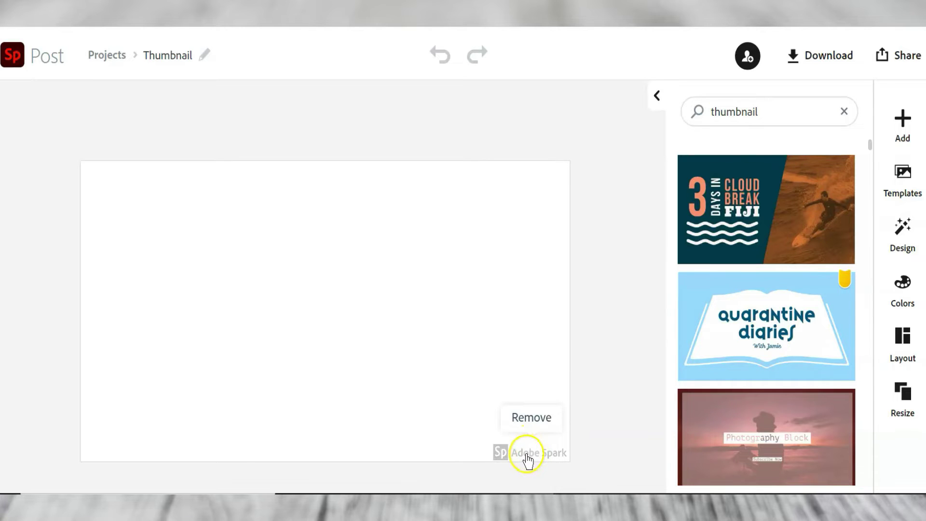
pyautogui.click(528, 459)
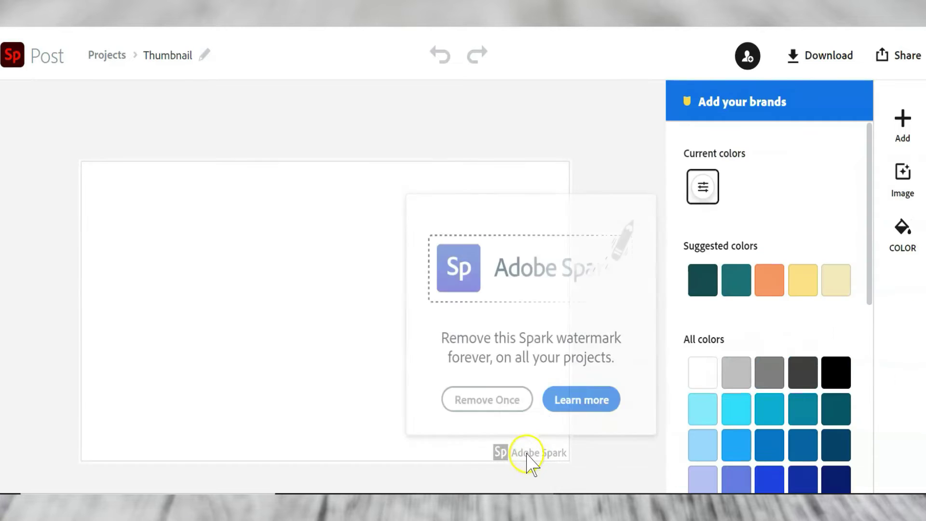
pyautogui.click(486, 404)
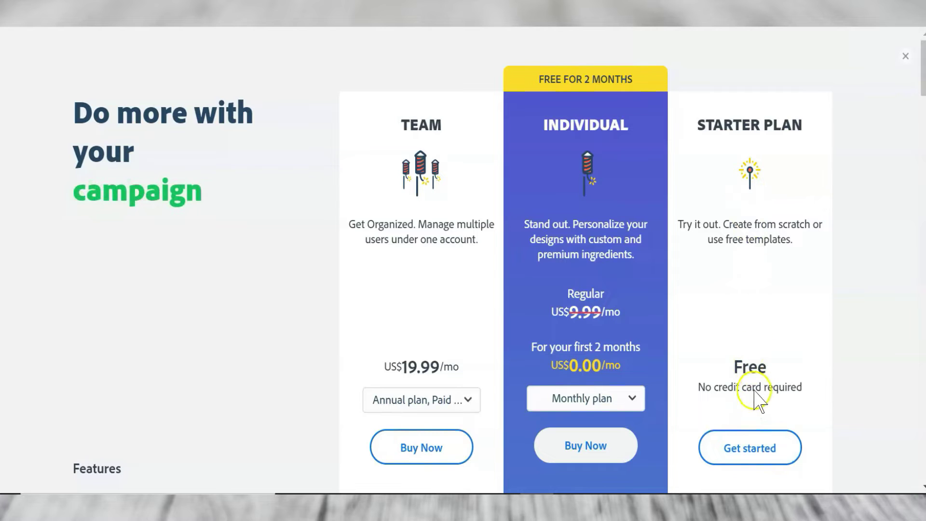
pyautogui.click(905, 58)
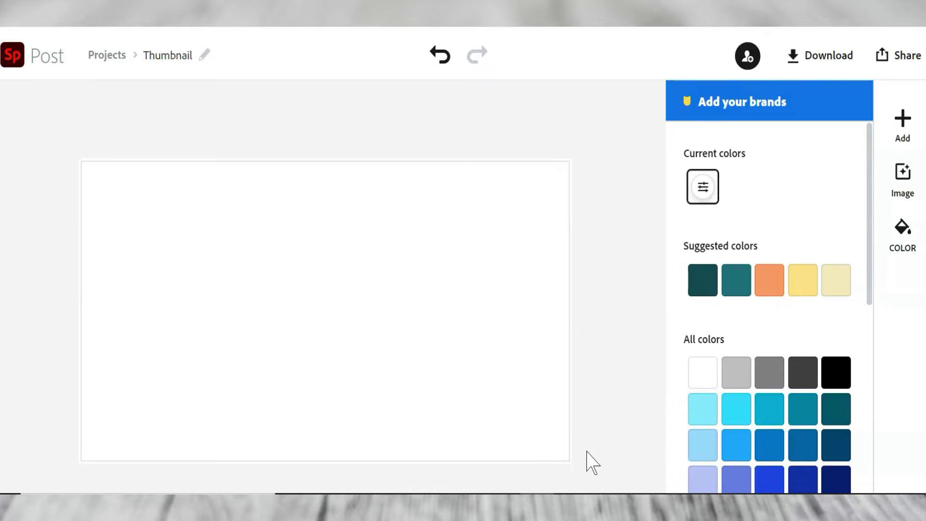
# Step: Try cyan and dark blue as the canvas background color and settle on black
pyautogui.click(836, 381)
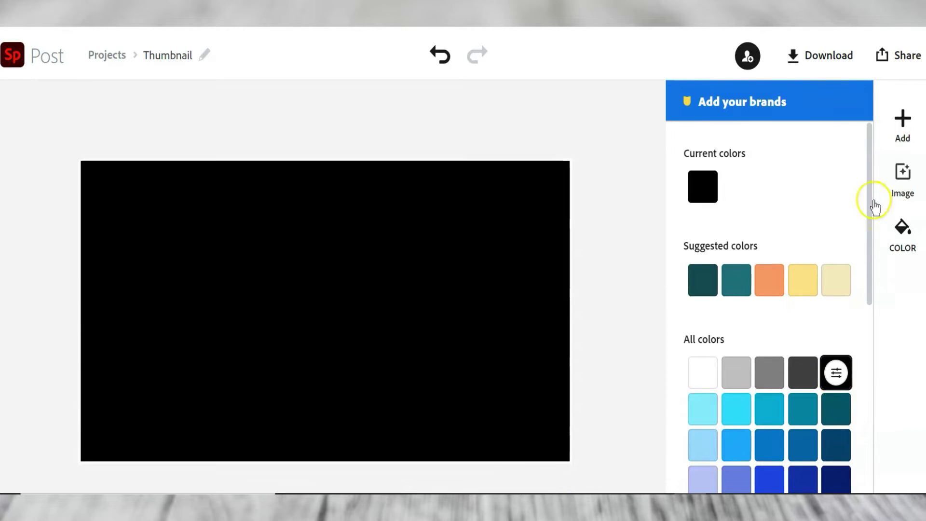
pyautogui.moveTo(869, 183); pyautogui.dragTo(868, 260)
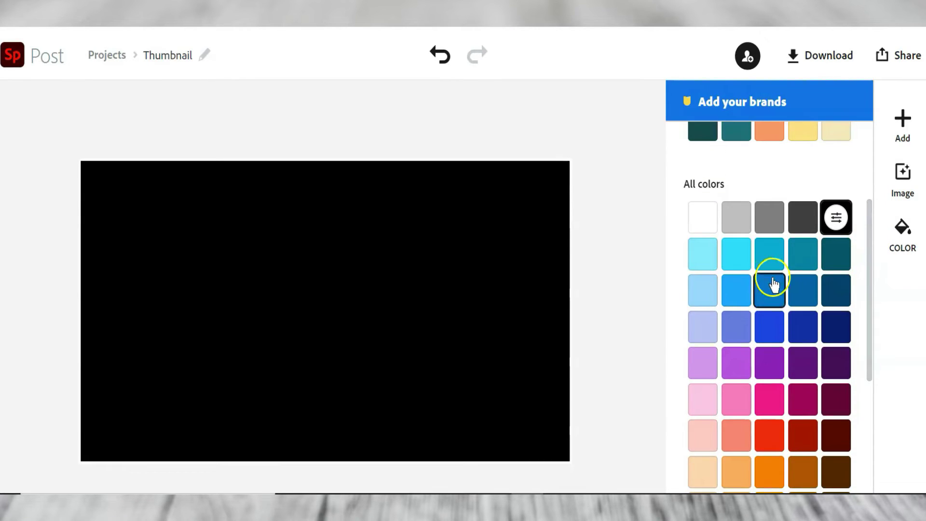
pyautogui.click(736, 263)
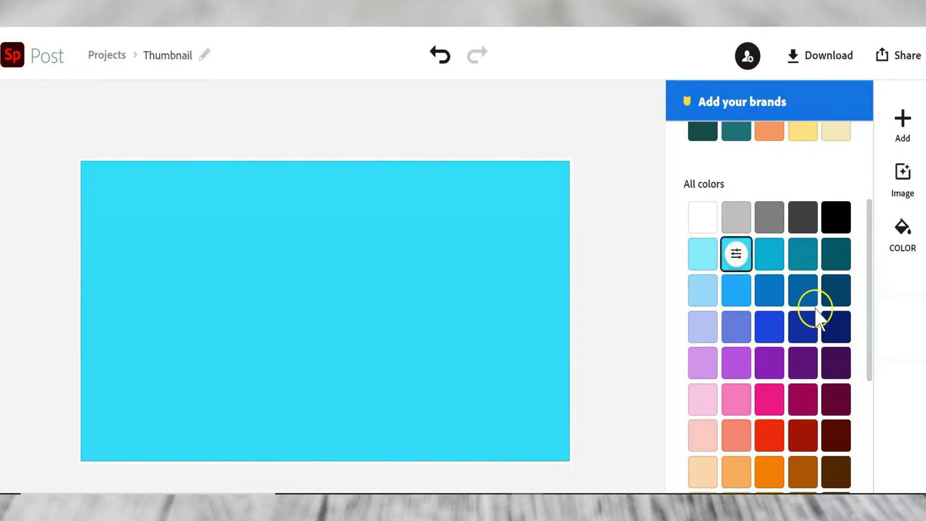
pyautogui.click(803, 295)
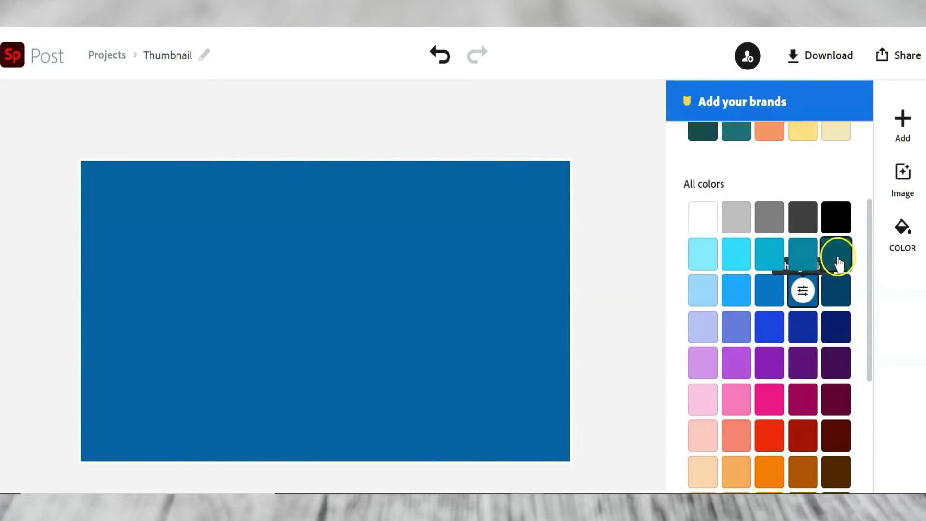
pyautogui.click(834, 222)
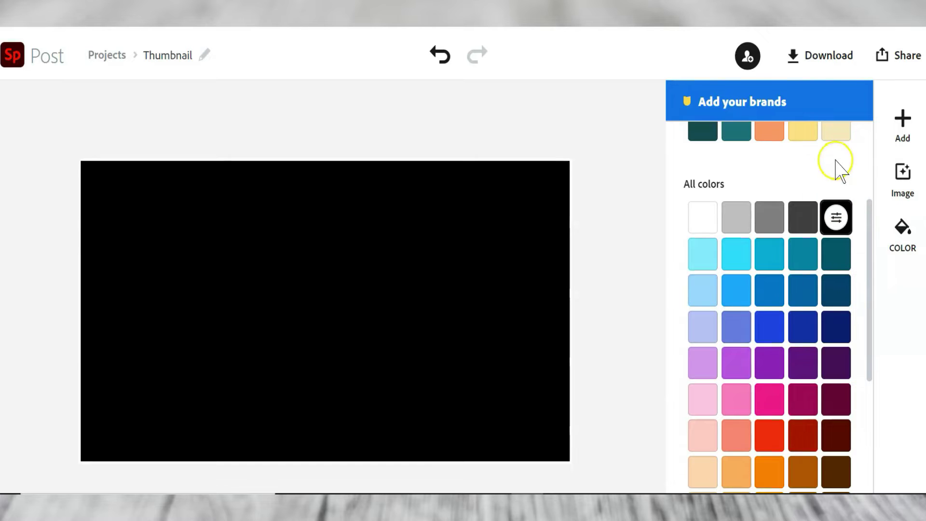
# Step: Add the photo 20200701_130539 to the design by uploading it and pin it to the background
pyautogui.click(904, 120)
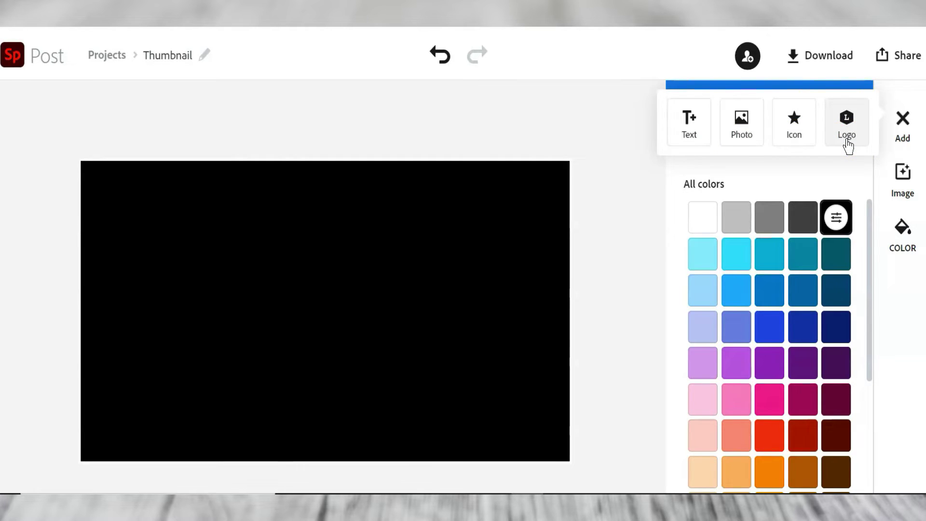
pyautogui.click(688, 143)
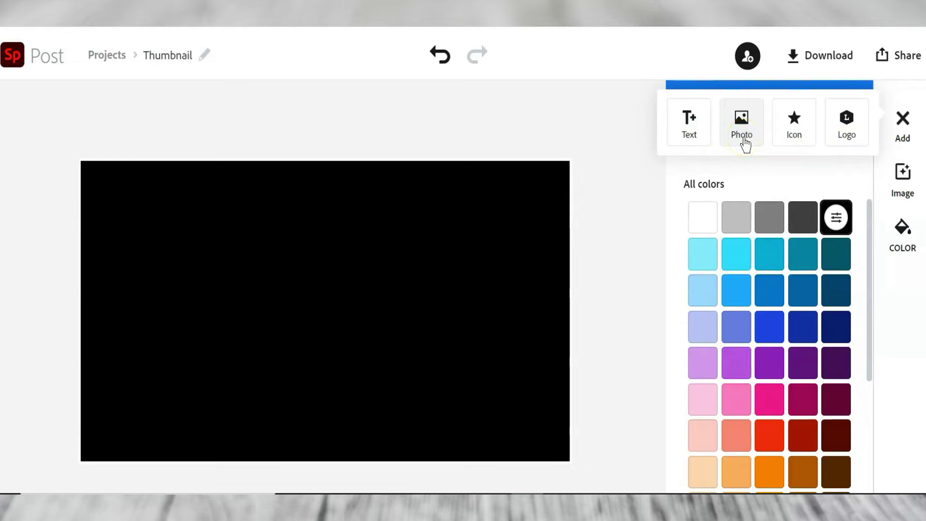
pyautogui.click(742, 120)
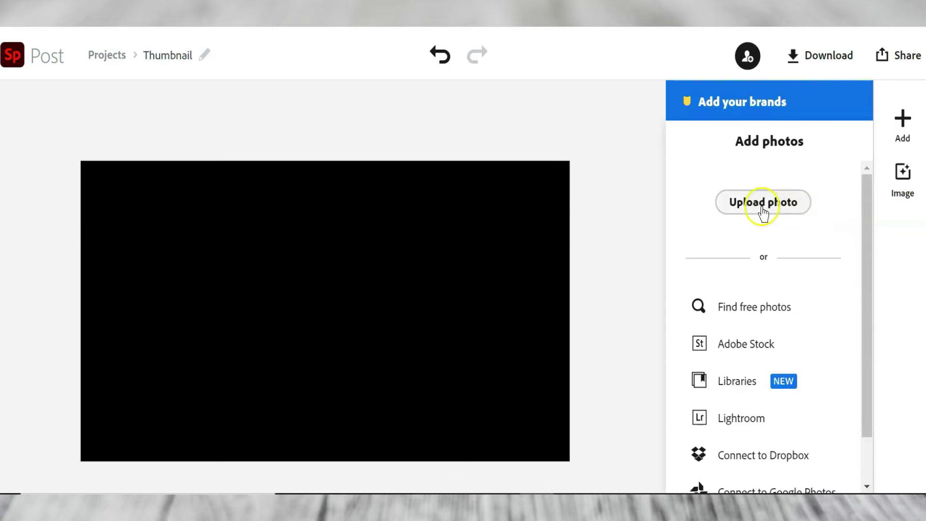
pyautogui.click(755, 312)
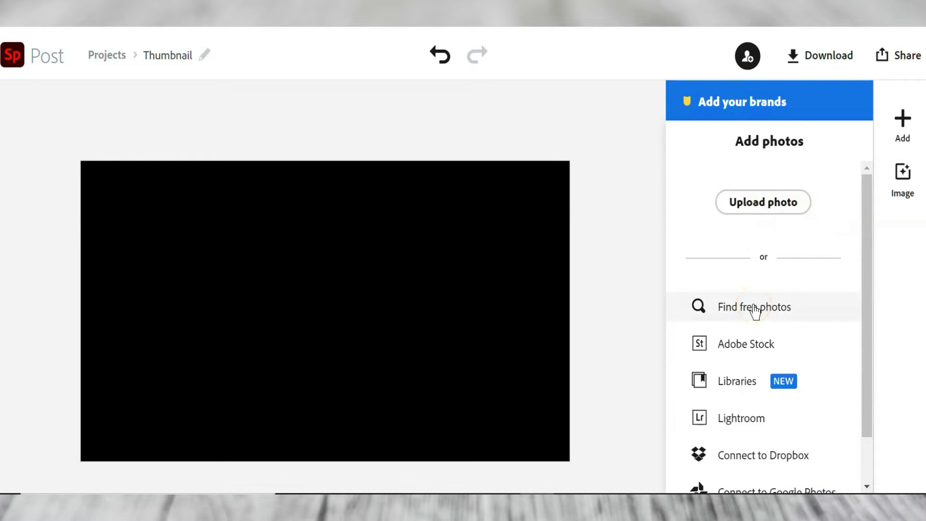
pyautogui.click(762, 206)
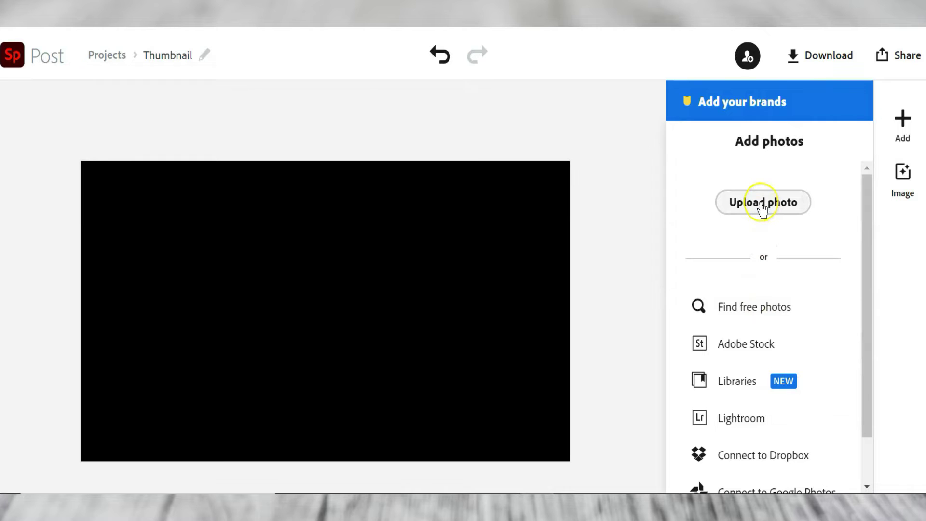
pyautogui.click(762, 207)
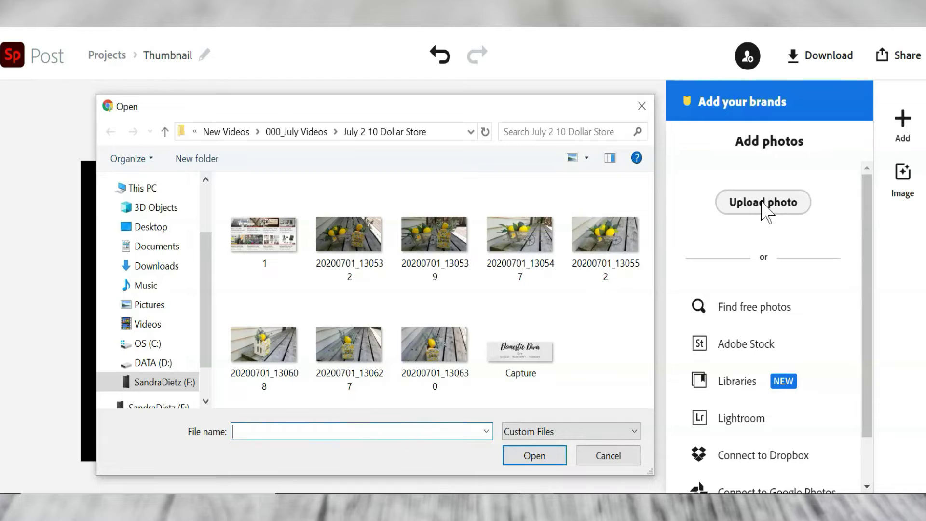
pyautogui.click(737, 265)
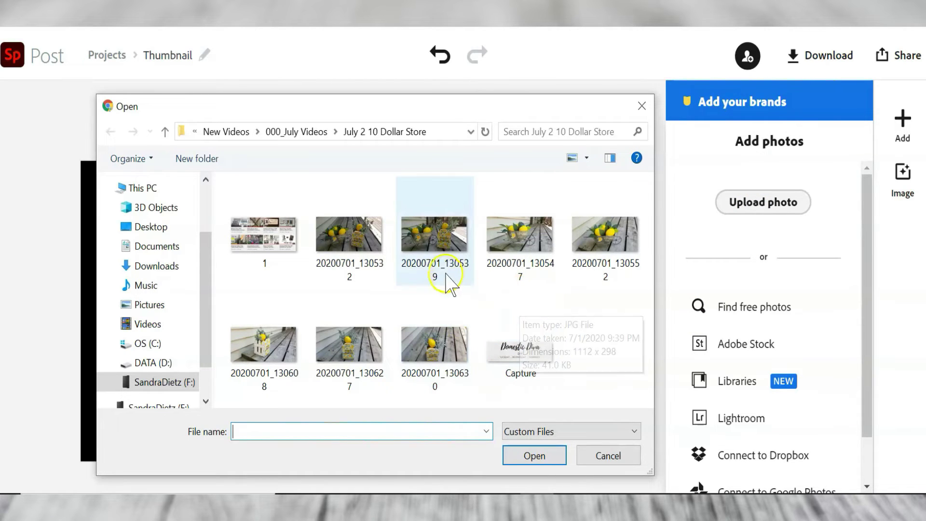
pyautogui.click(436, 241)
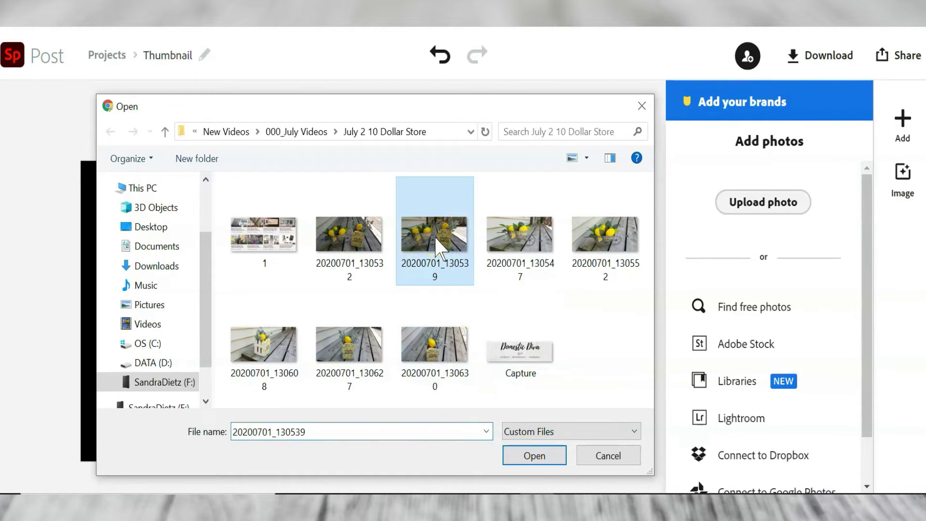
pyautogui.click(531, 457)
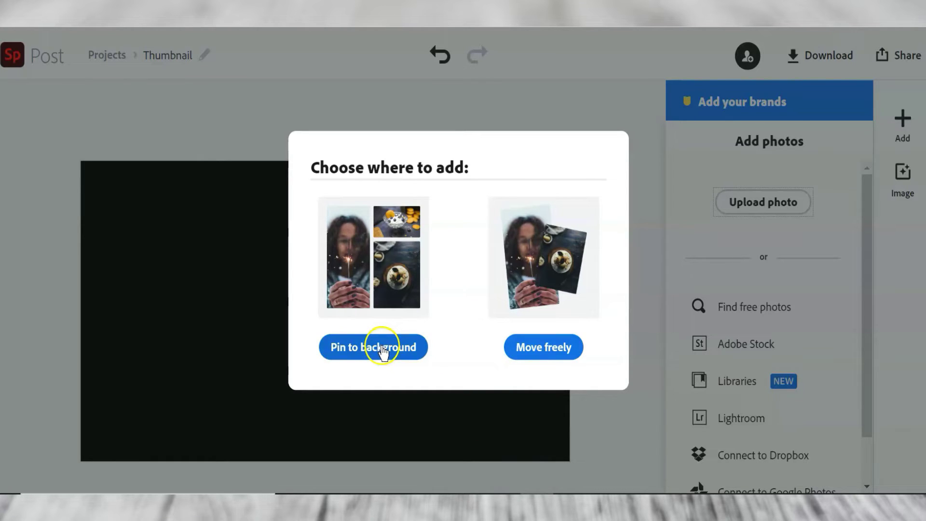
pyautogui.click(539, 354)
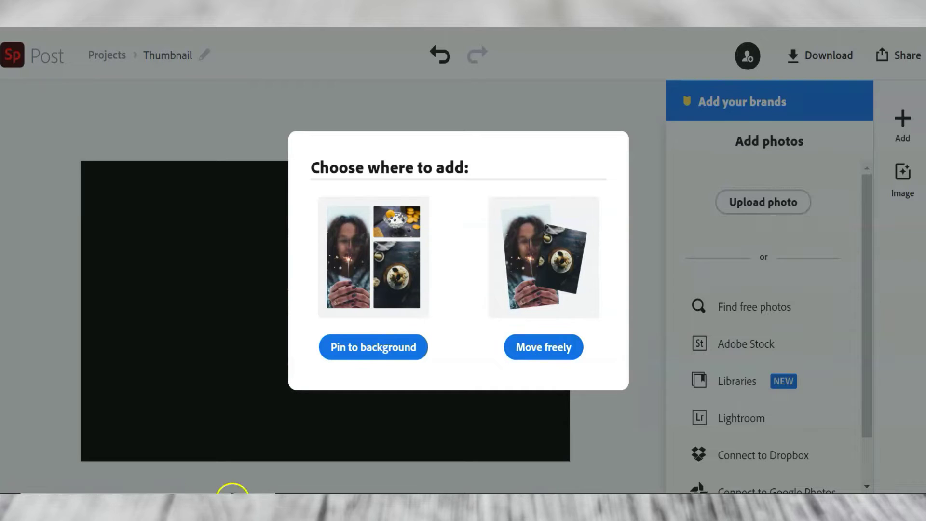
pyautogui.click(374, 354)
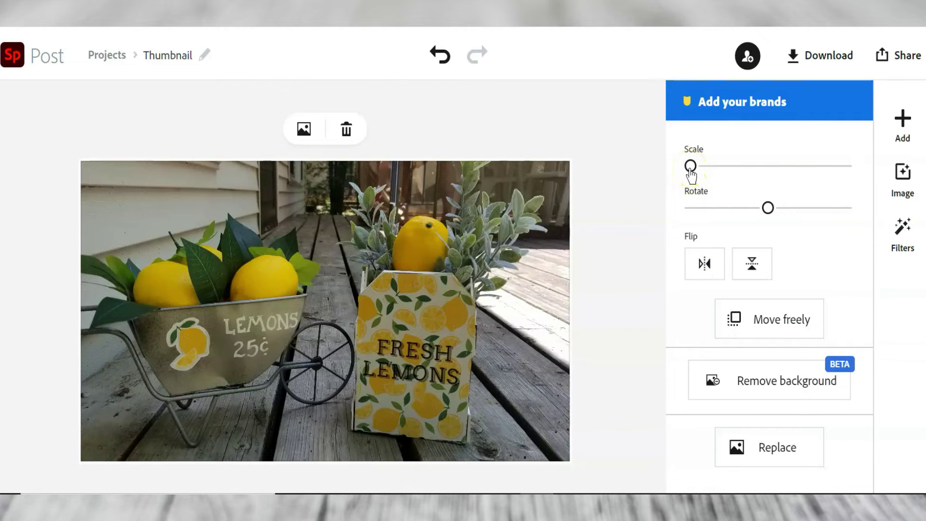
# Step: Try out the background photo's scale and rotation, and flip the photo horizontally
pyautogui.moveTo(691, 167)
pyautogui.mouseDown()
pyautogui.moveTo(713, 167)
pyautogui.moveTo(691, 167)
pyautogui.mouseUp()
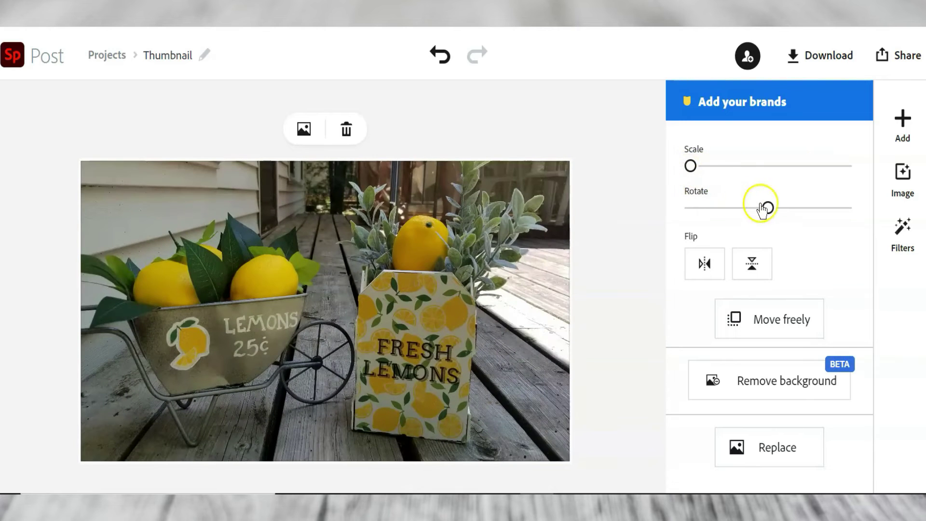
pyautogui.moveTo(767, 209)
pyautogui.mouseDown()
pyautogui.moveTo(760, 209)
pyautogui.moveTo(767, 208)
pyautogui.mouseUp()
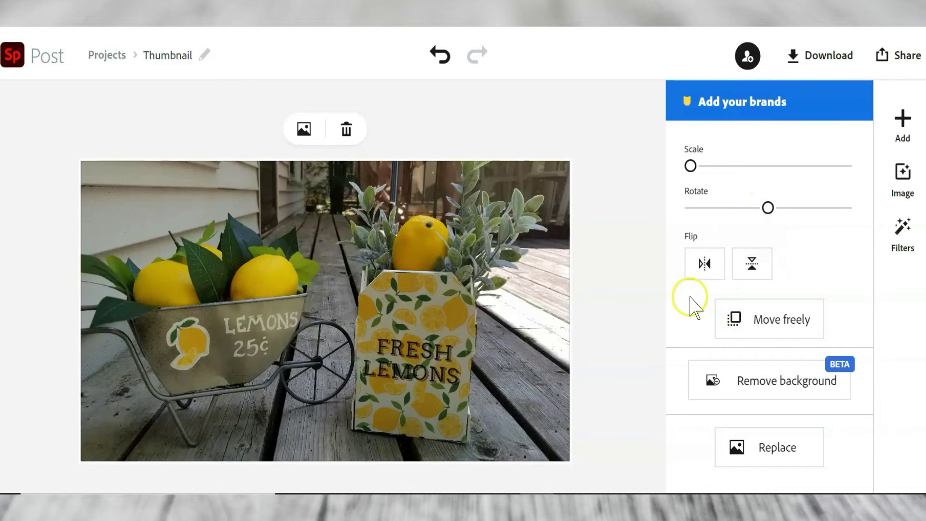
pyautogui.click(704, 266)
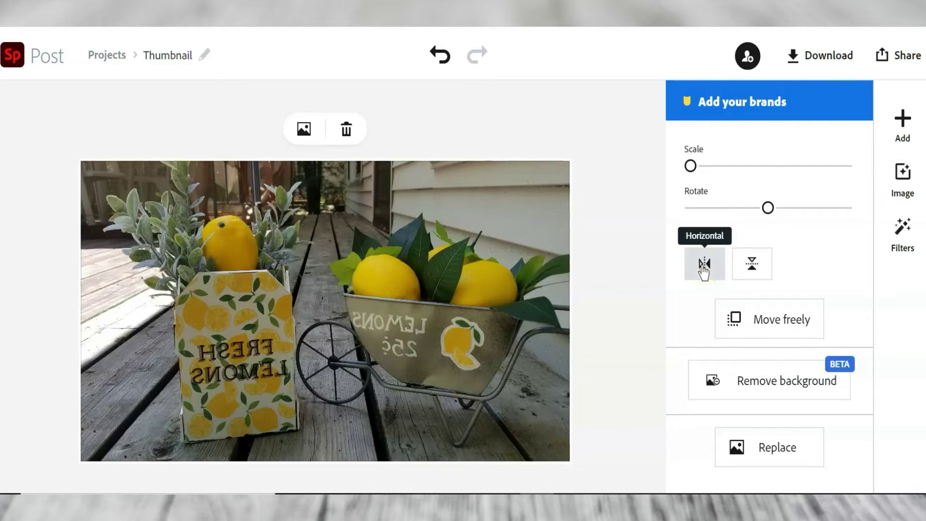
# Step: Flip the background photo horizontally back to its readable orientation, and try a vertical flip before turning it upright again
pyautogui.click(704, 268)
pyautogui.click(752, 269)
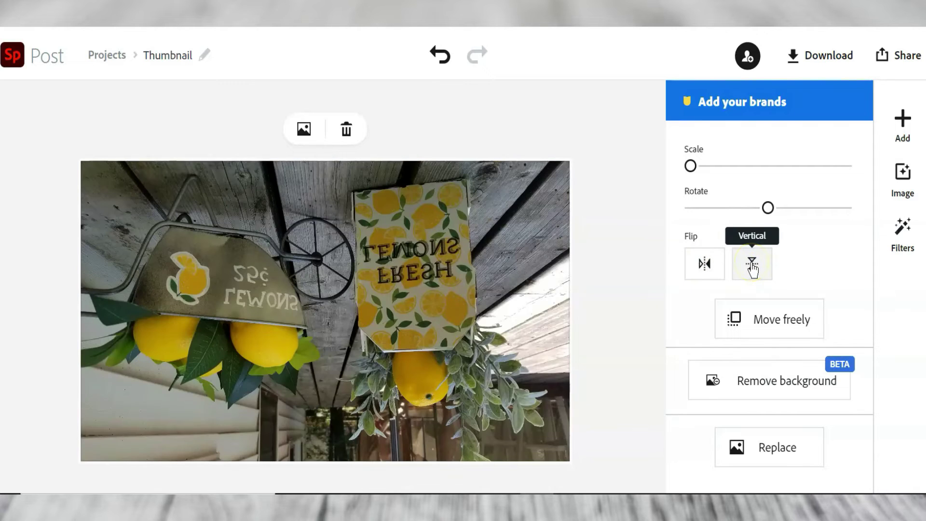
pyautogui.click(752, 269)
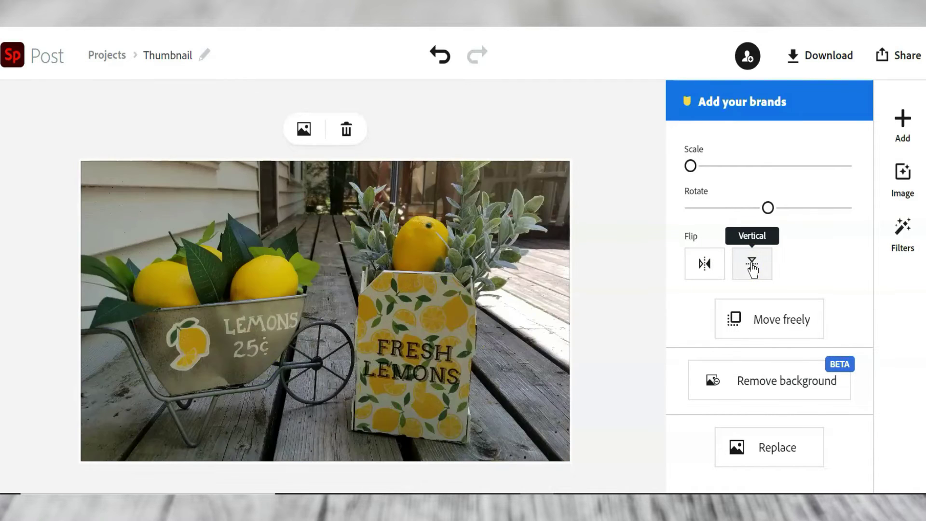
# Step: Try the photo as a freely movable image, and pin it to the background again
pyautogui.click(773, 330)
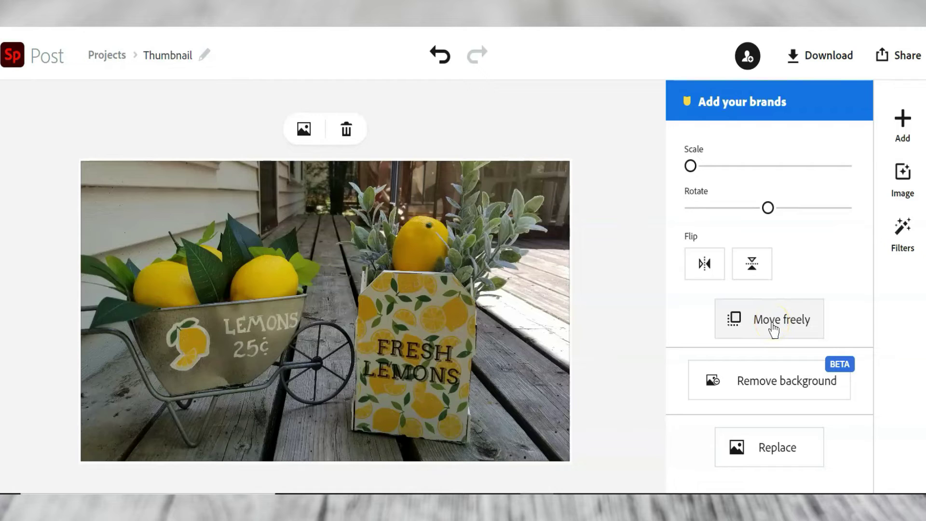
pyautogui.click(774, 331)
pyautogui.moveTo(520, 312)
pyautogui.mouseDown()
pyautogui.moveTo(471, 310)
pyautogui.moveTo(521, 316)
pyautogui.moveTo(543, 260)
pyautogui.moveTo(550, 313)
pyautogui.moveTo(471, 314)
pyautogui.moveTo(521, 316)
pyautogui.moveTo(502, 314)
pyautogui.mouseUp()
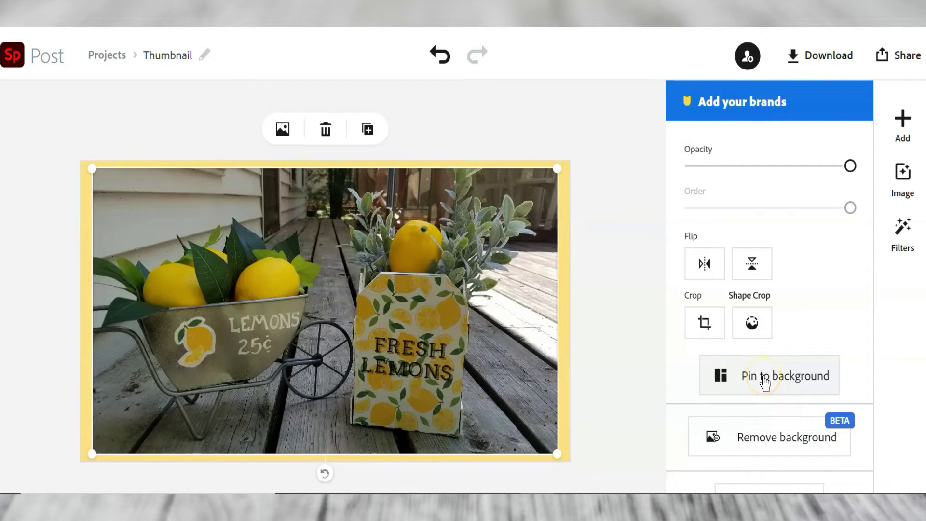
pyautogui.click(765, 383)
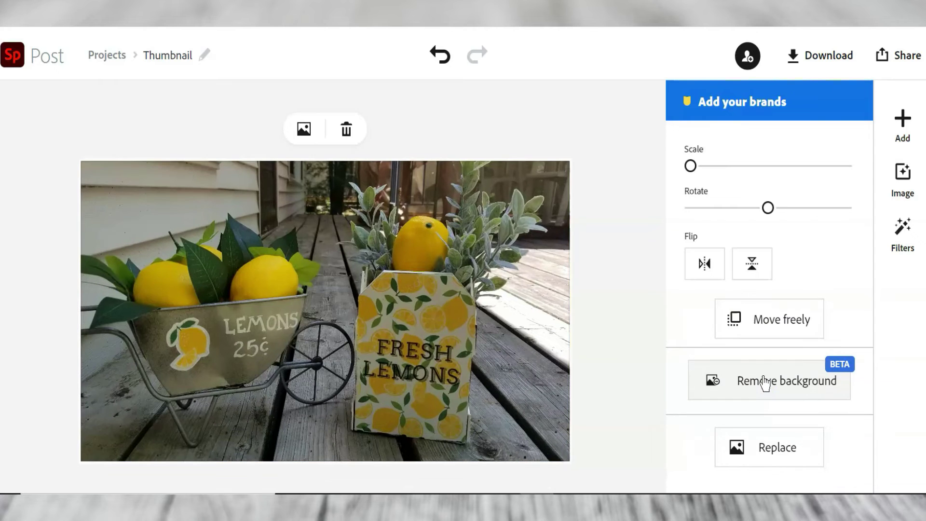
# Step: View the available sources for replacing the background photo, and leave without choosing one
pyautogui.click(773, 449)
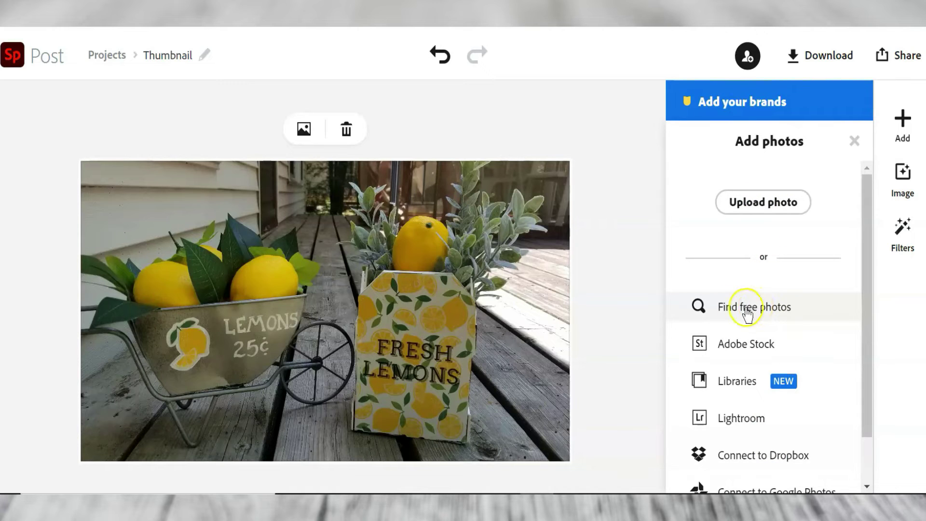
pyautogui.click(627, 333)
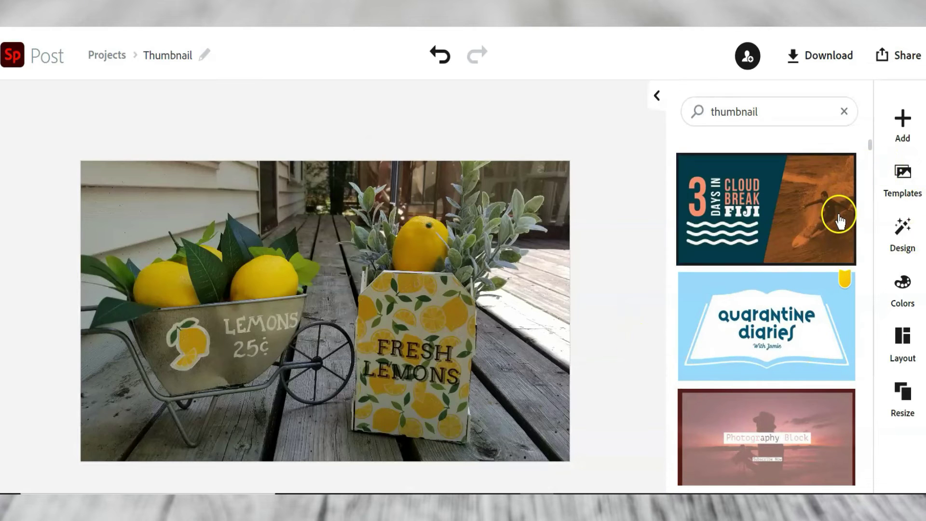
# Step: Add a text from scratch reading "Lemons are Sweet and Sour" to the thumbnail
pyautogui.click(903, 121)
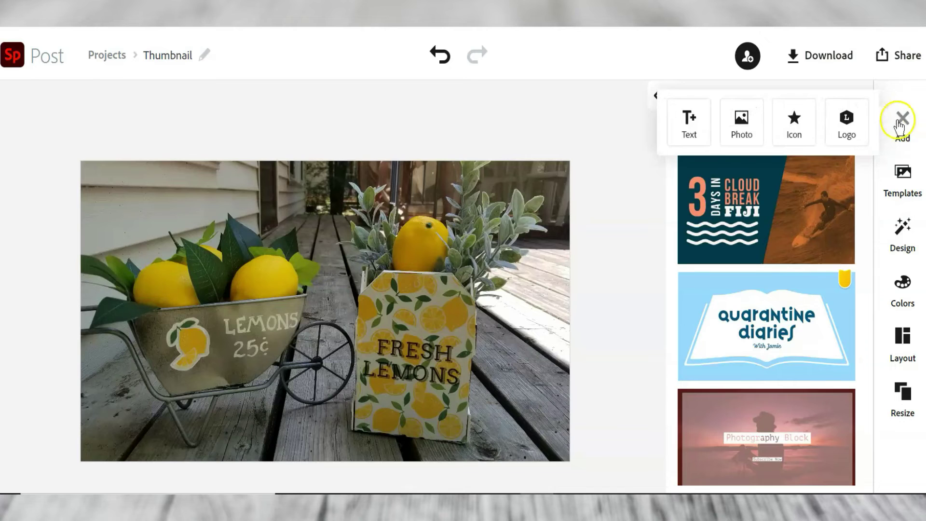
pyautogui.click(689, 125)
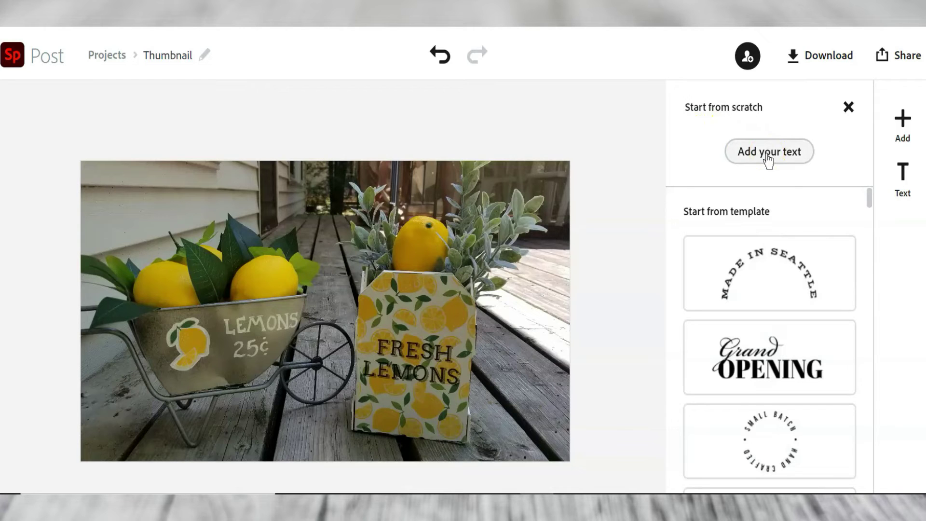
pyautogui.scroll(-2, 821, 255)
pyautogui.scroll(-7, 822, 259)
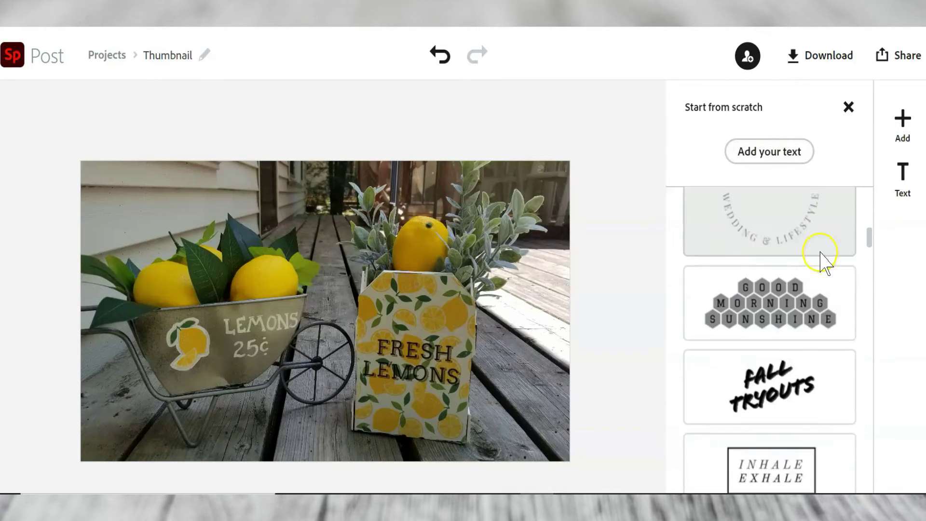
pyautogui.scroll(10, 821, 259)
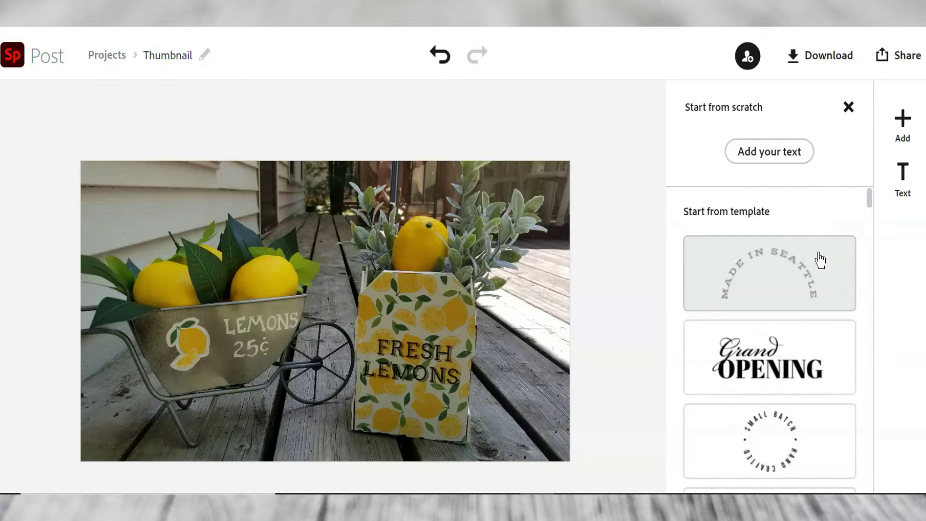
pyautogui.click(777, 154)
pyautogui.write('Lemons are')
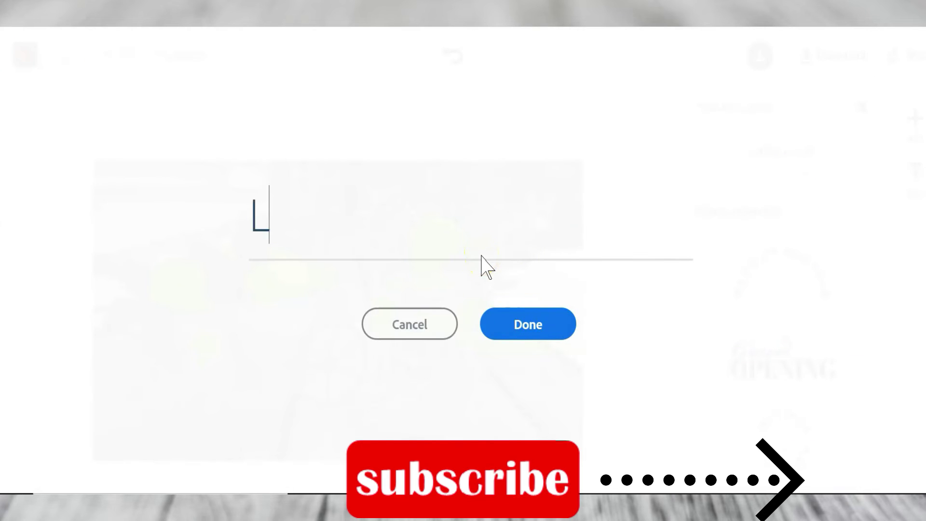
pyautogui.write(' Sweet and Sour')
pyautogui.click(522, 324)
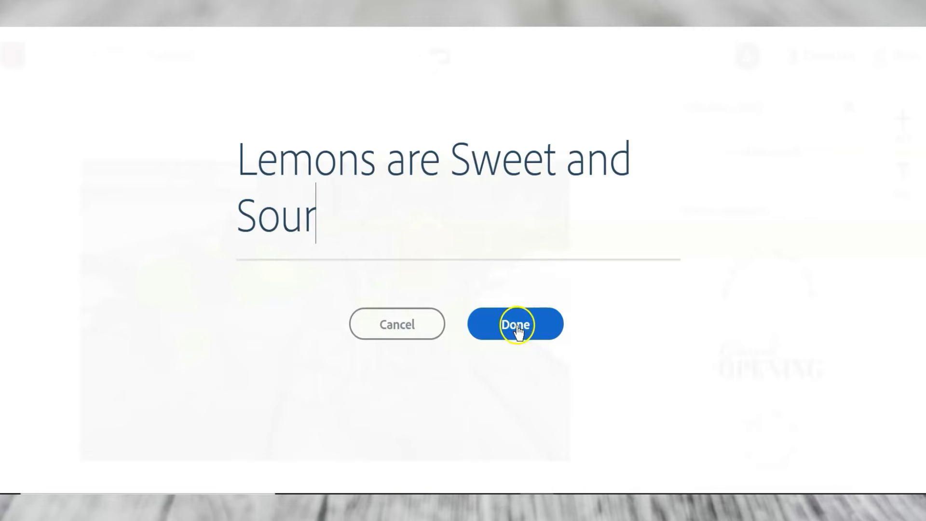
pyautogui.click(516, 325)
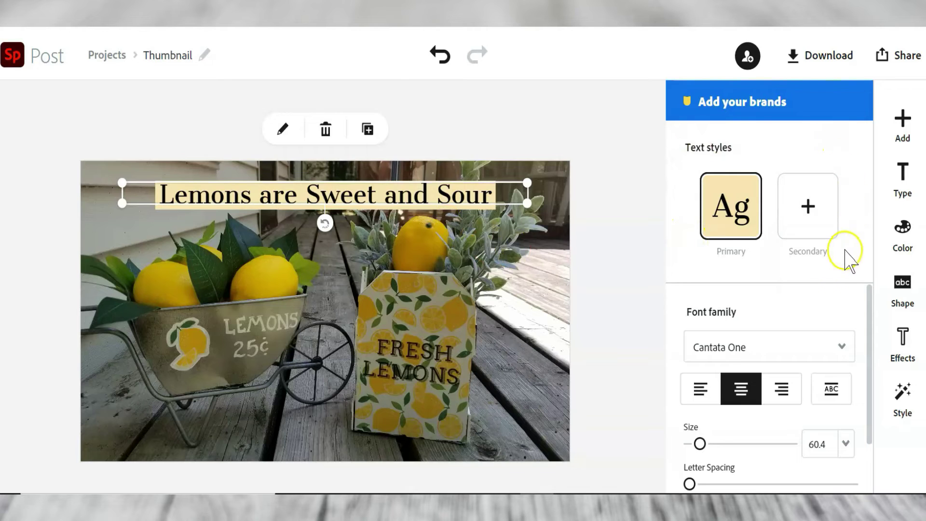
# Step: Change the text's font family to Pacific Northwest Rough Regular
pyautogui.scroll(-1, 829, 299)
pyautogui.scroll(-2, 829, 309)
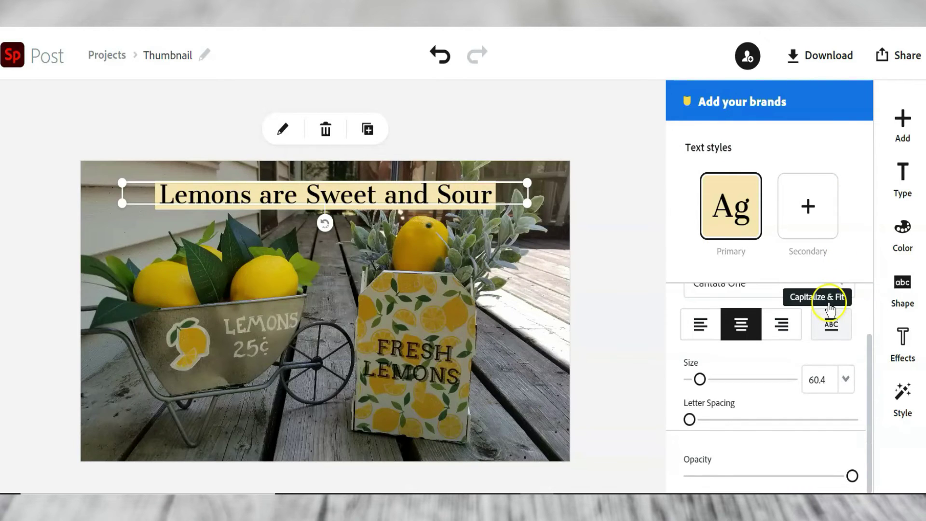
pyautogui.scroll(3, 829, 311)
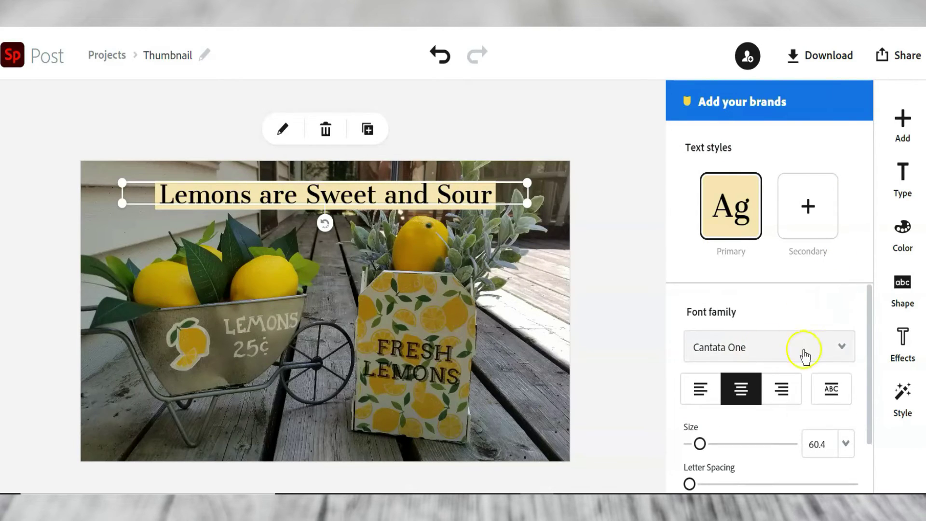
pyautogui.click(841, 348)
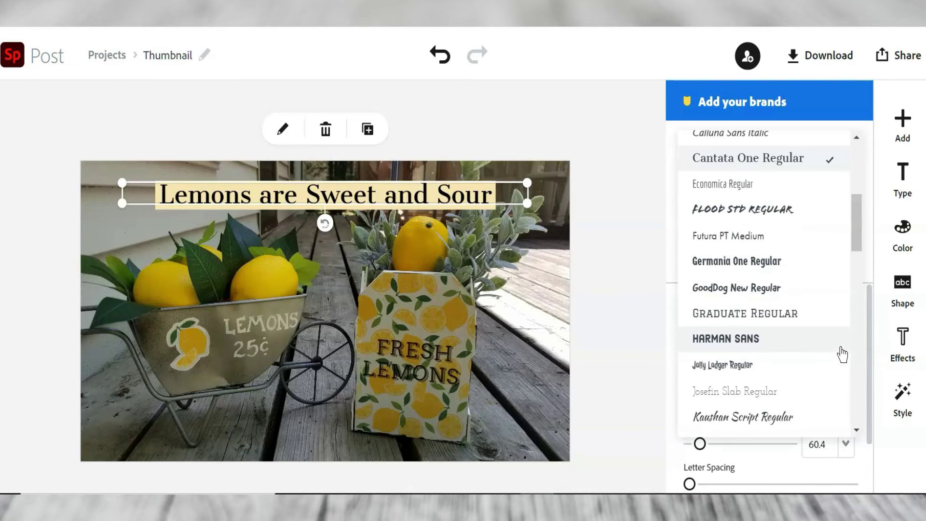
pyautogui.click(835, 347)
pyautogui.scroll(-10, 834, 352)
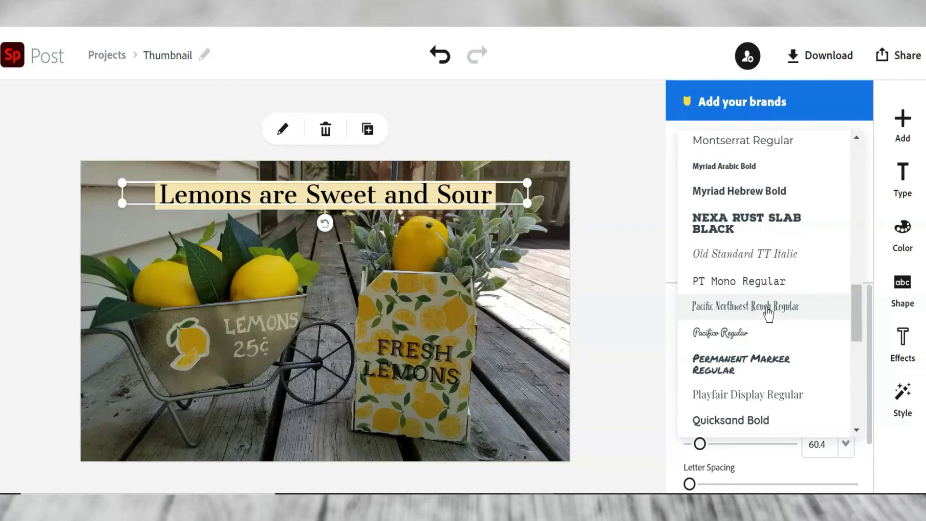
pyautogui.click(768, 313)
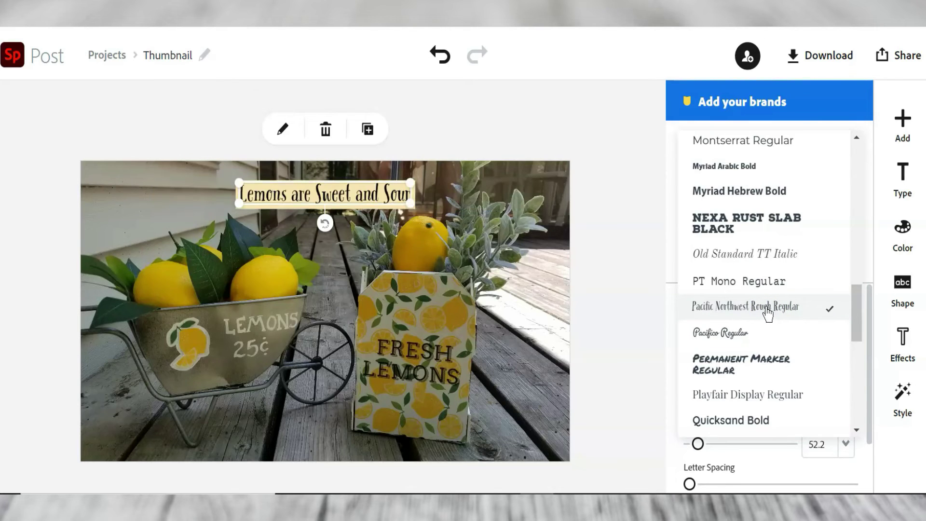
# Step: Enlarge the text to about size 90.4 and place it centred along the lower edge of the photo
pyautogui.click(296, 201)
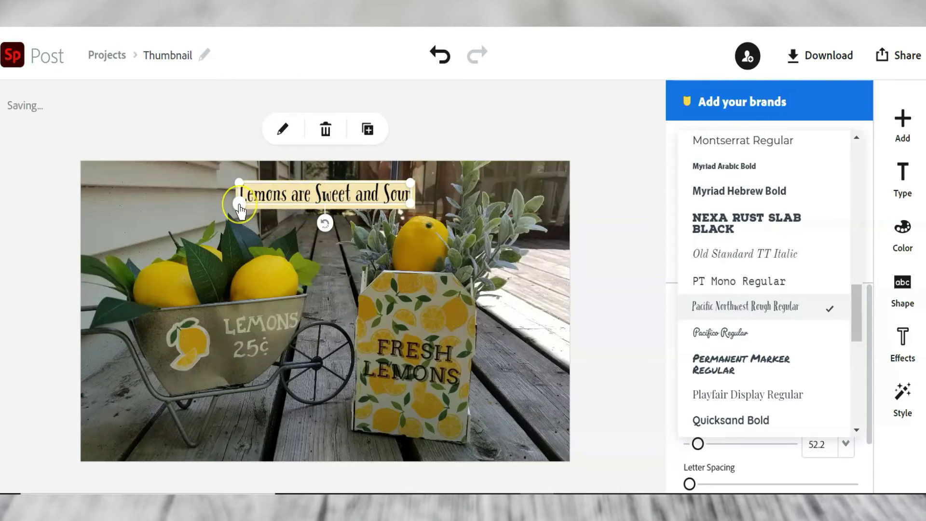
pyautogui.moveTo(240, 208); pyautogui.dragTo(114, 238)
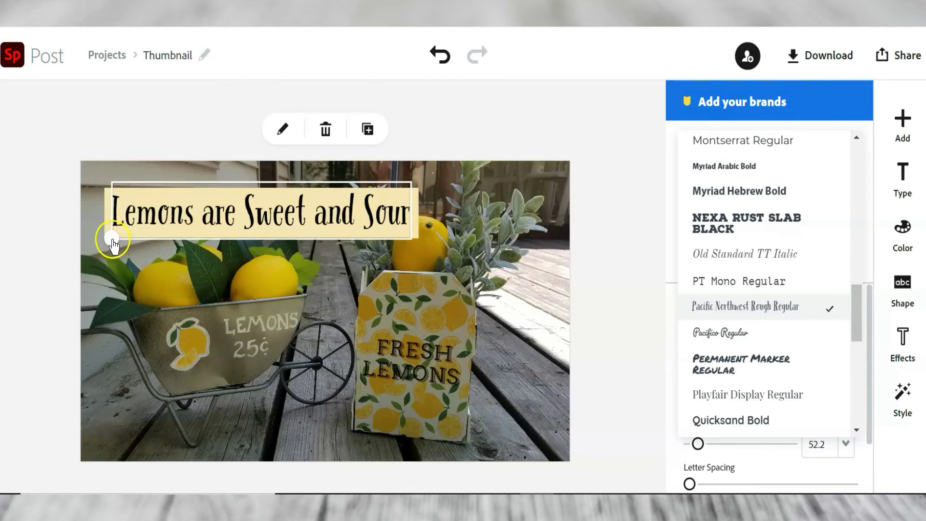
pyautogui.moveTo(410, 232); pyautogui.dragTo(513, 244)
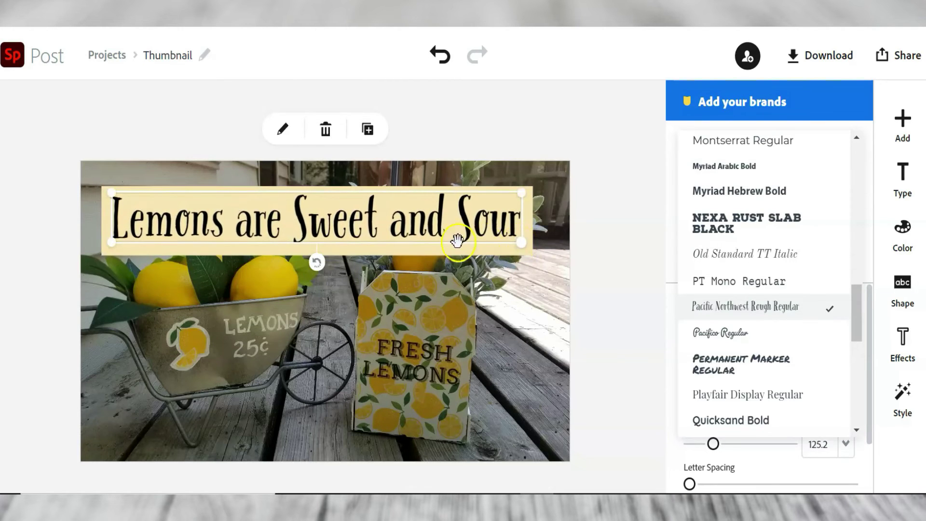
pyautogui.moveTo(336, 202); pyautogui.dragTo(337, 419)
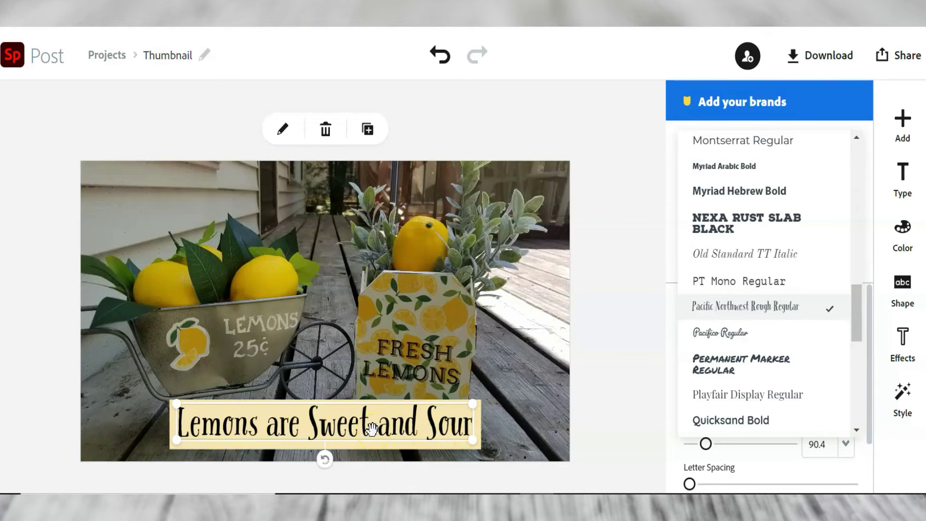
pyautogui.click(903, 176)
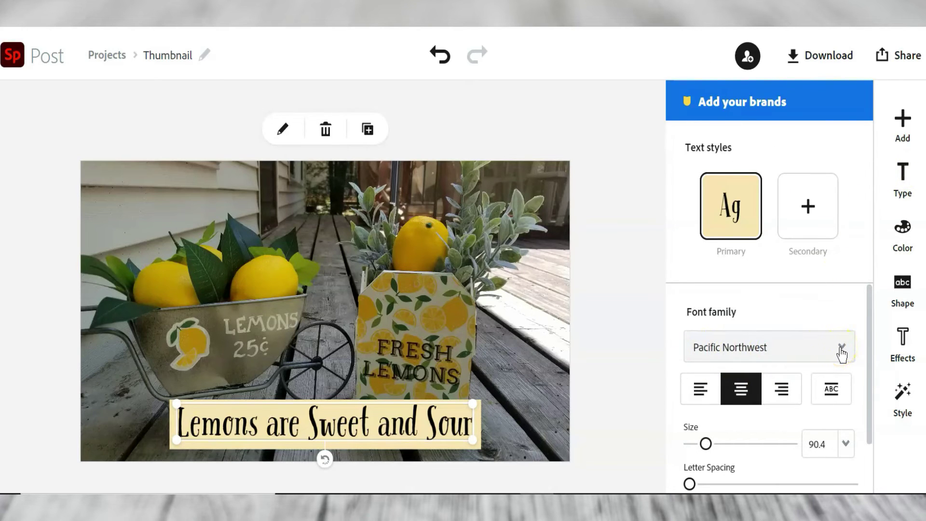
# Step: Apply the black and white pair from all colors to the text, and shuffle it to black lettering on a white shape
pyautogui.click(904, 234)
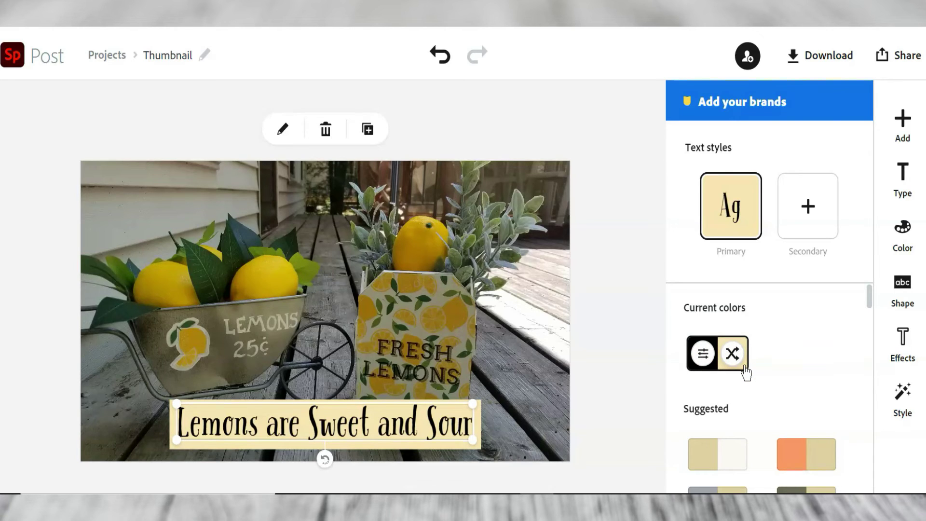
pyautogui.scroll(-2, 845, 383)
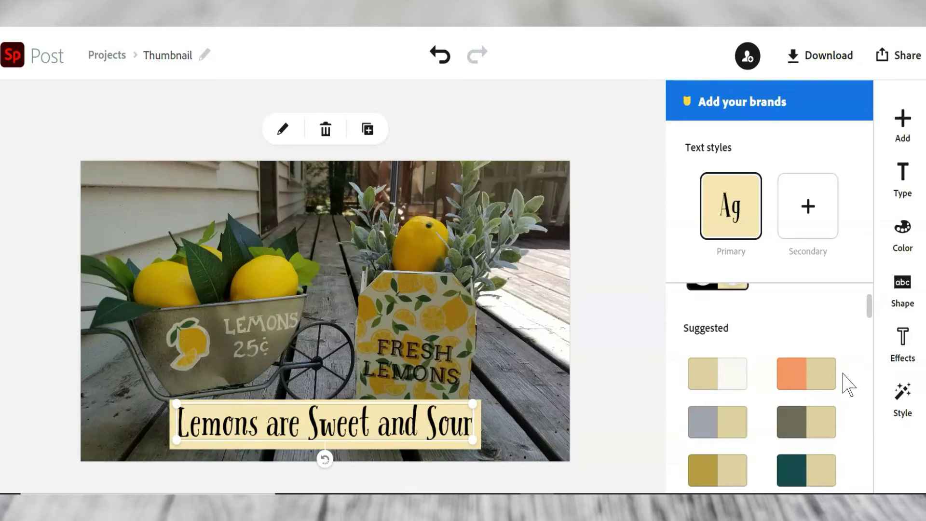
pyautogui.scroll(-2, 849, 385)
pyautogui.scroll(-2, 849, 385)
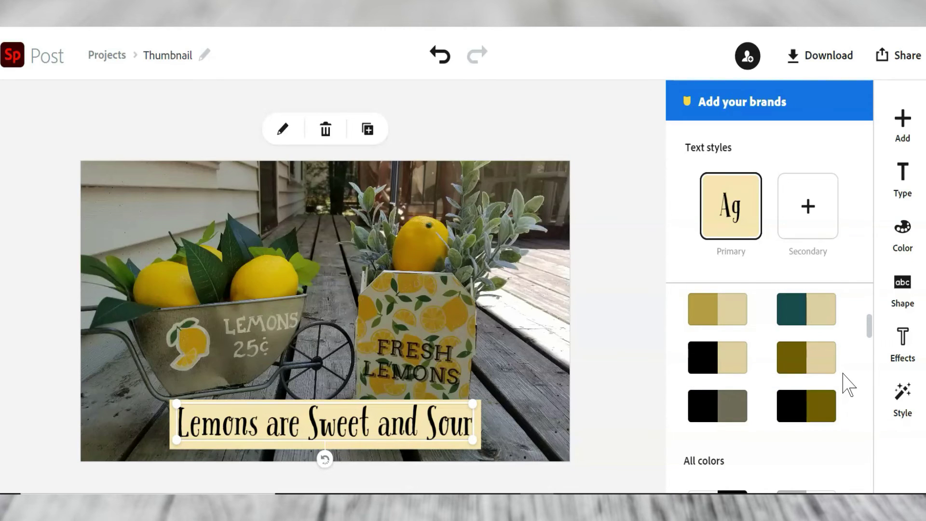
pyautogui.scroll(-2, 848, 385)
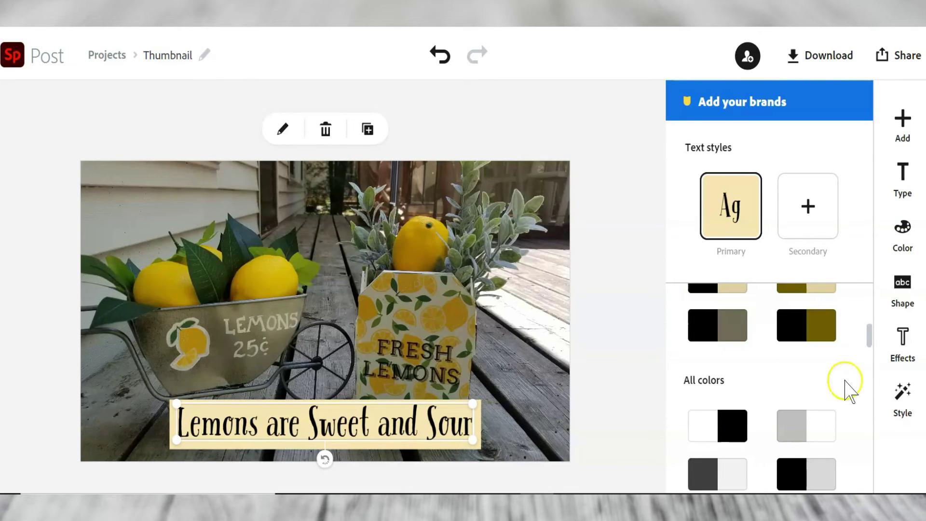
pyautogui.click(729, 431)
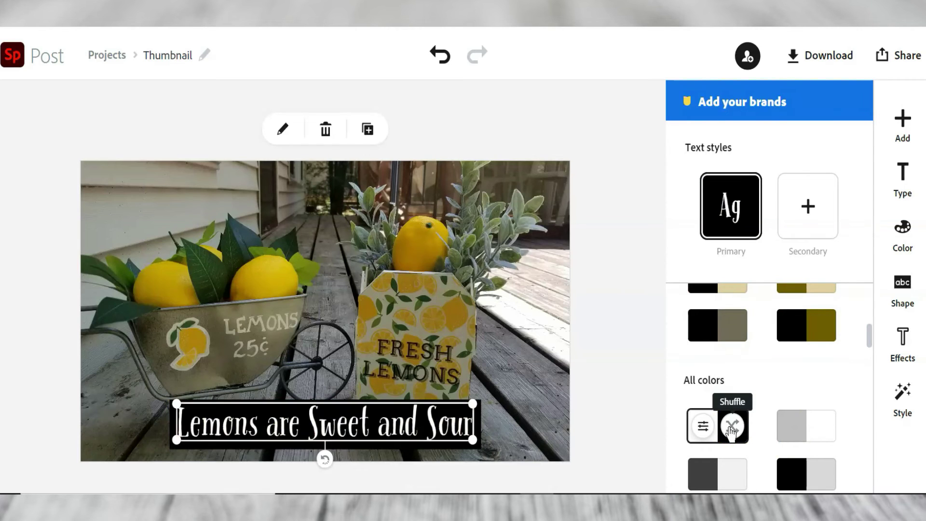
pyautogui.click(448, 429)
pyautogui.click(733, 426)
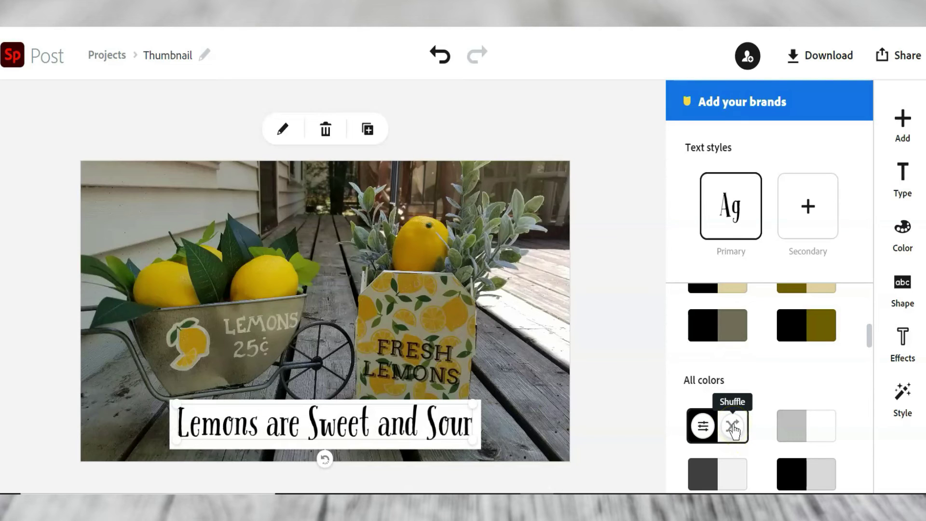
# Step: Try green #3F7E1D as the lettering color, and set it back to black #000000
pyautogui.click(702, 426)
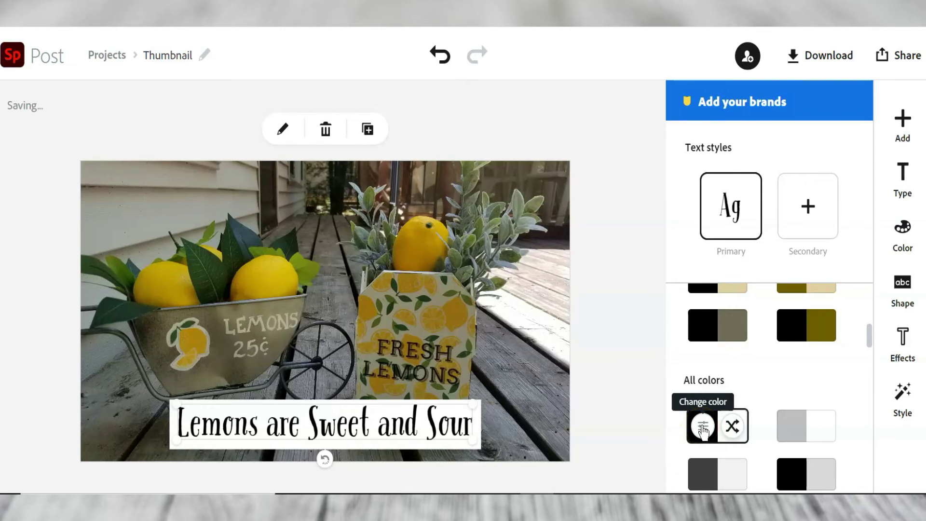
pyautogui.click(703, 426)
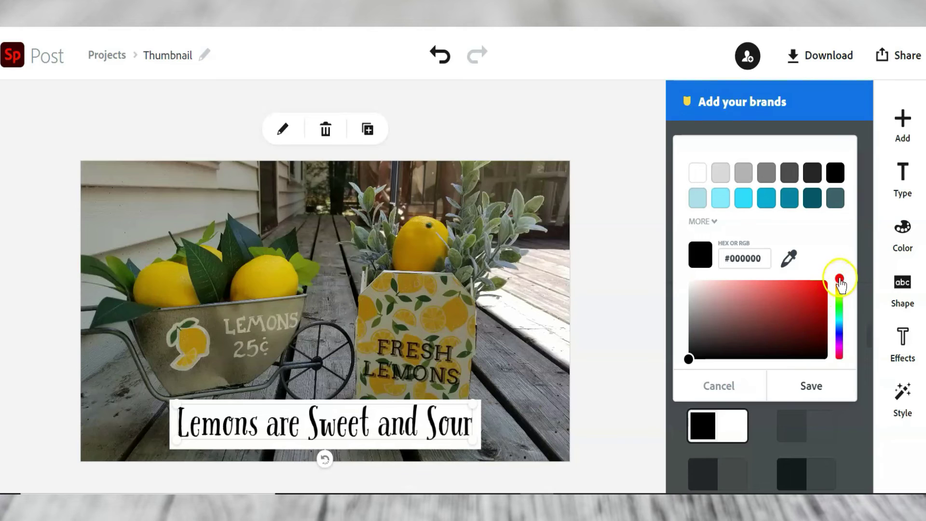
pyautogui.moveTo(840, 280); pyautogui.dragTo(843, 300)
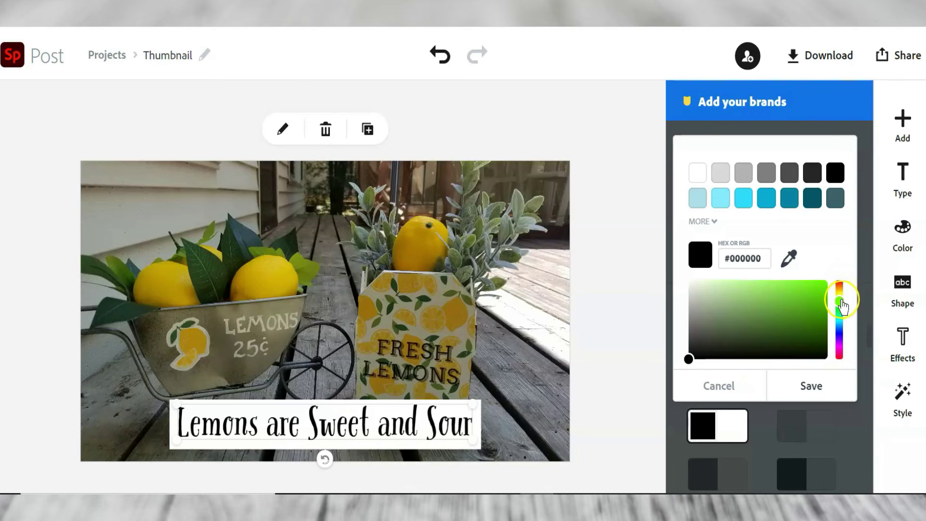
pyautogui.click(797, 320)
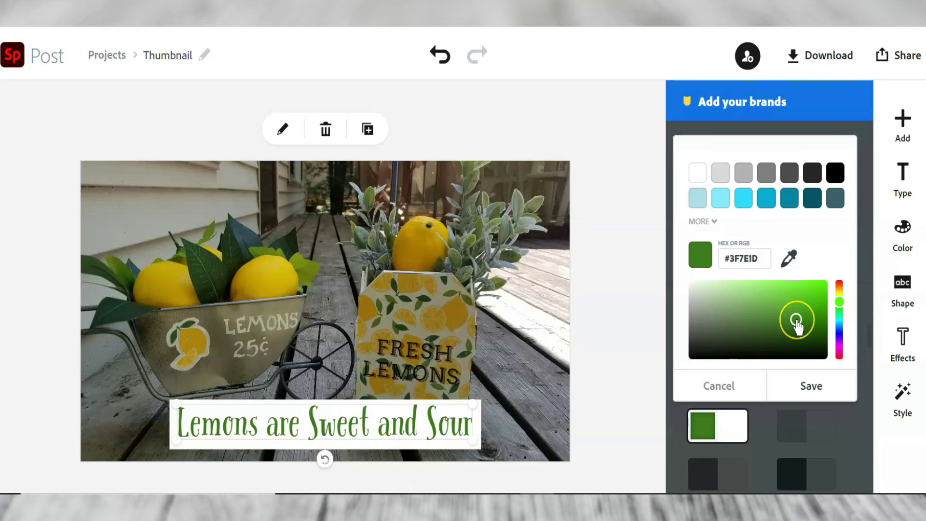
pyautogui.click(834, 179)
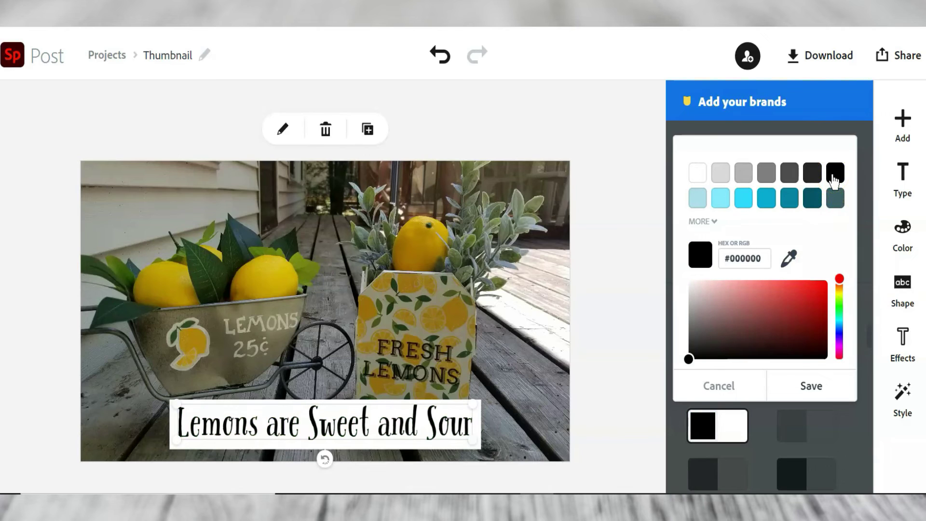
pyautogui.click(812, 388)
pyautogui.click(814, 391)
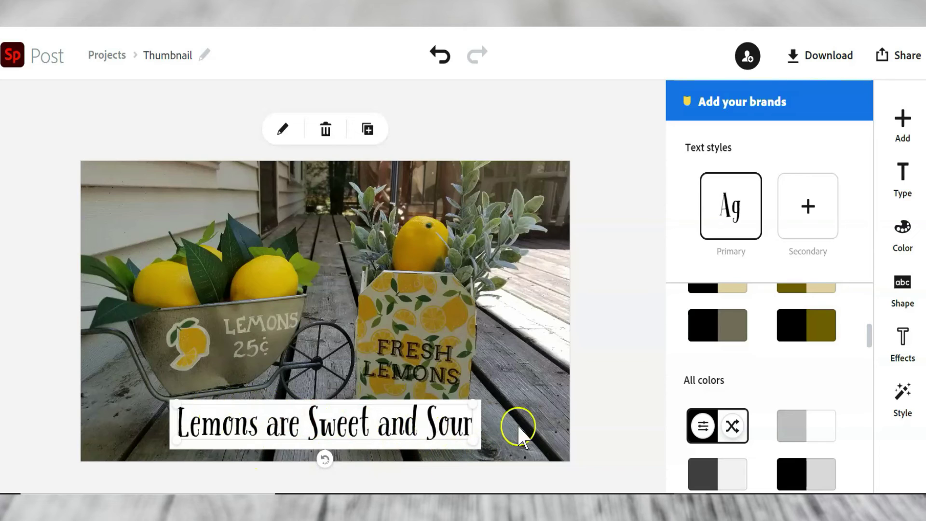
# Step: Try the rounded rectangle and slanted shapes behind the text, and settle on the ribbon banner with notched ends
pyautogui.click(902, 288)
pyautogui.scroll(-3, 854, 437)
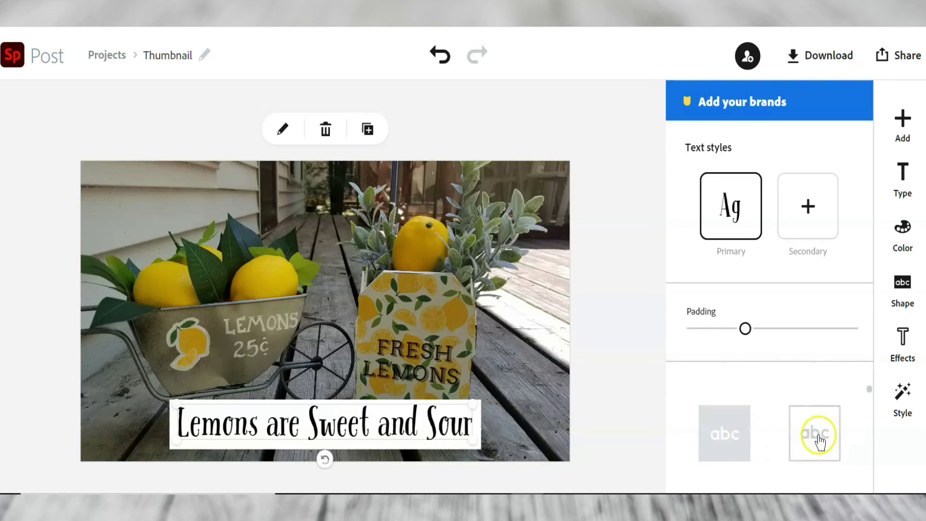
pyautogui.scroll(-2, 837, 441)
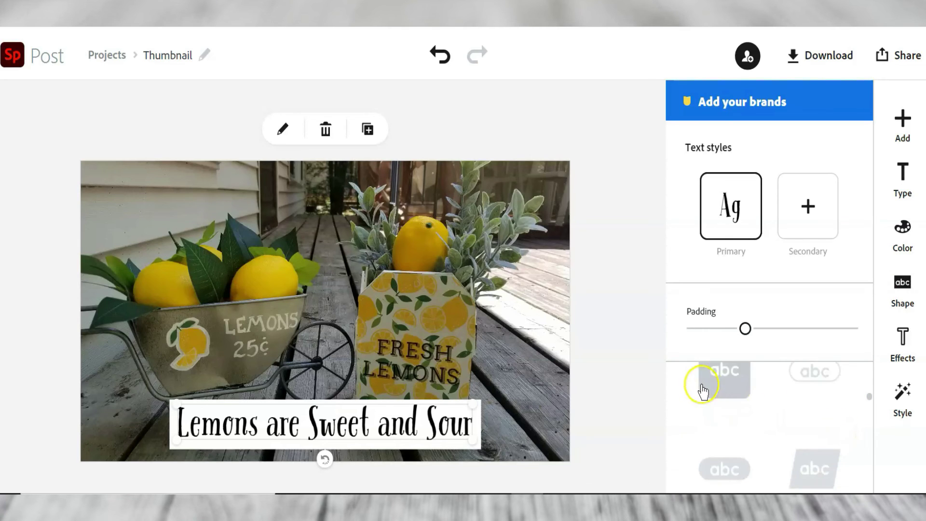
pyautogui.click(721, 391)
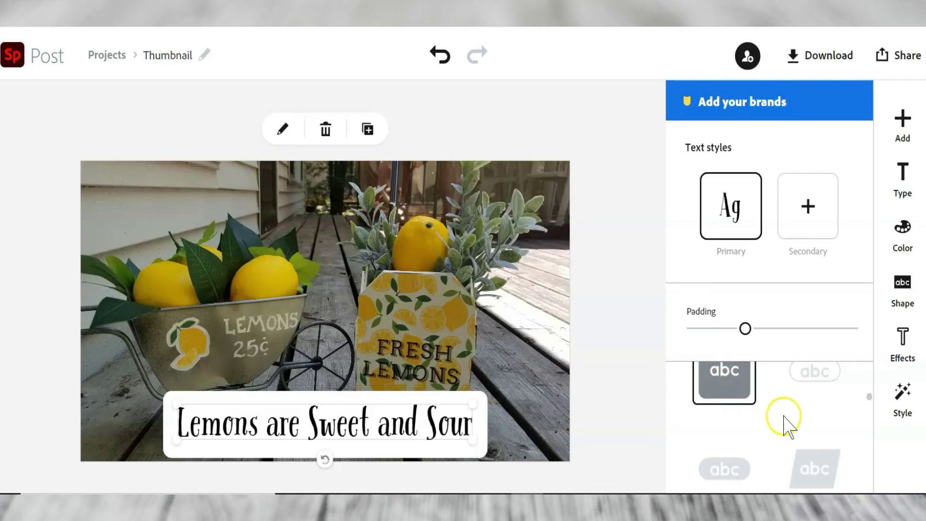
pyautogui.scroll(-2, 782, 423)
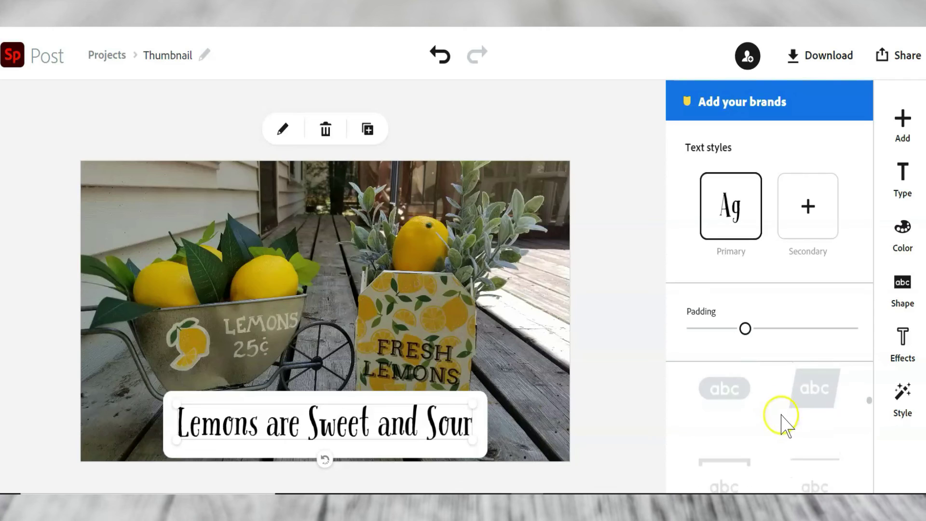
pyautogui.click(814, 398)
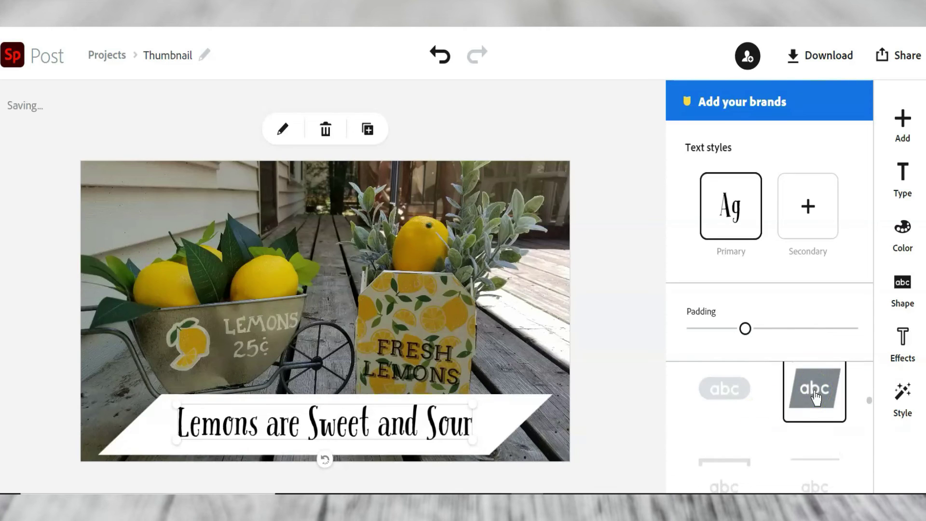
pyautogui.scroll(-4, 767, 444)
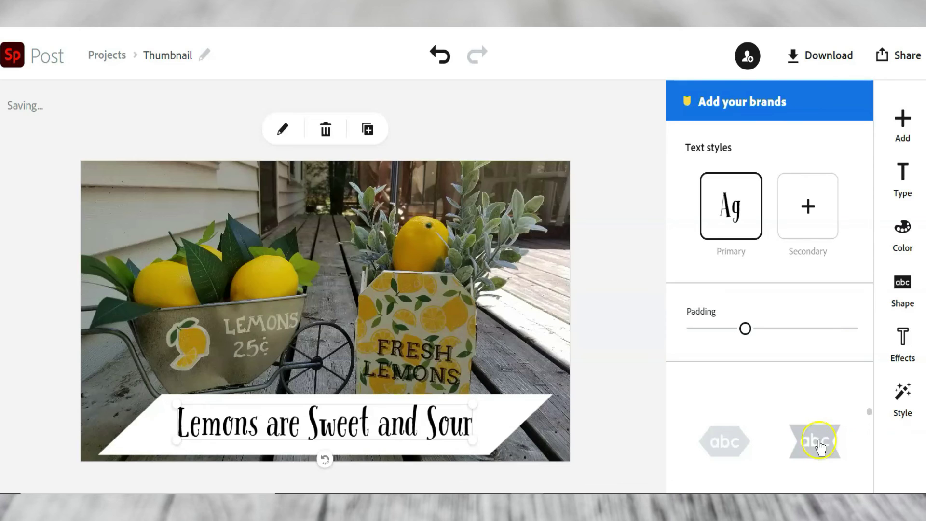
pyautogui.click(819, 446)
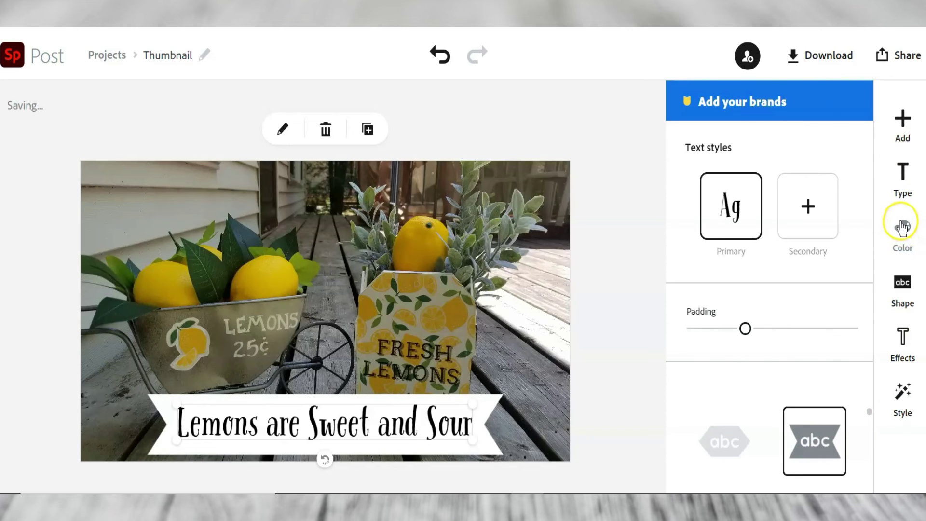
# Step: Recolor the white banner with the eyedropper, sampling the lemon in the box and settling on yellow D1AF05 from the cart's lemon
pyautogui.click(901, 227)
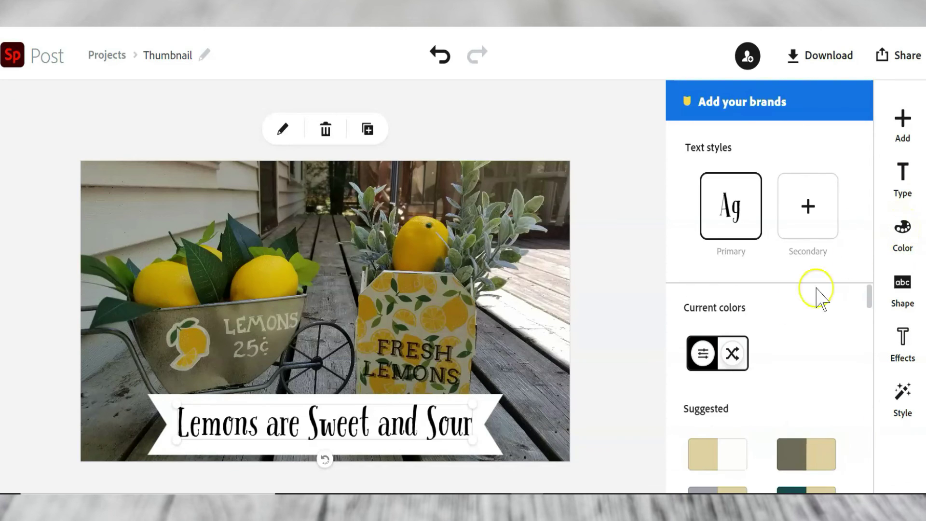
pyautogui.click(702, 352)
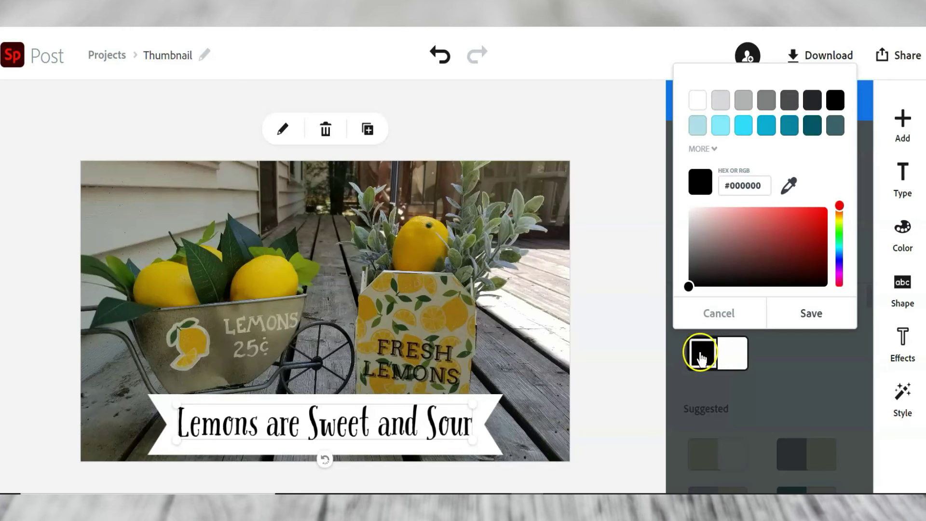
pyautogui.click(730, 359)
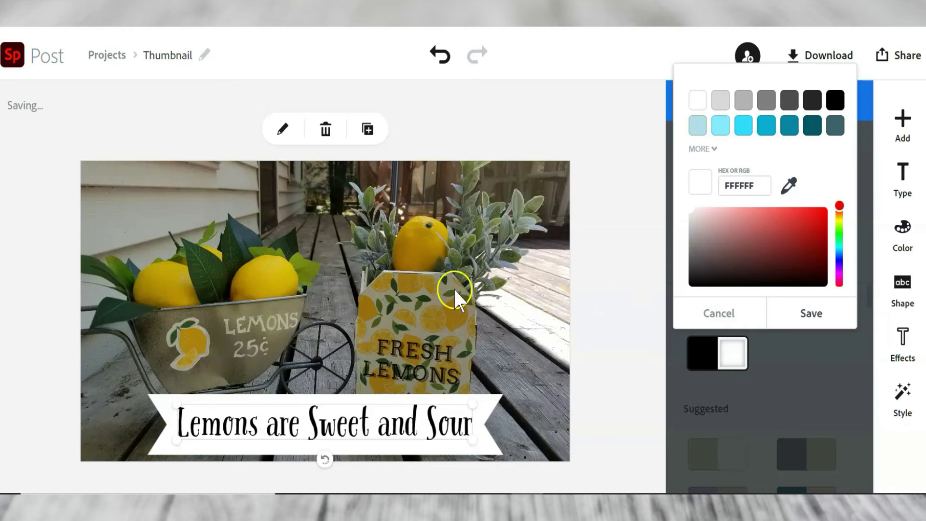
pyautogui.click(789, 188)
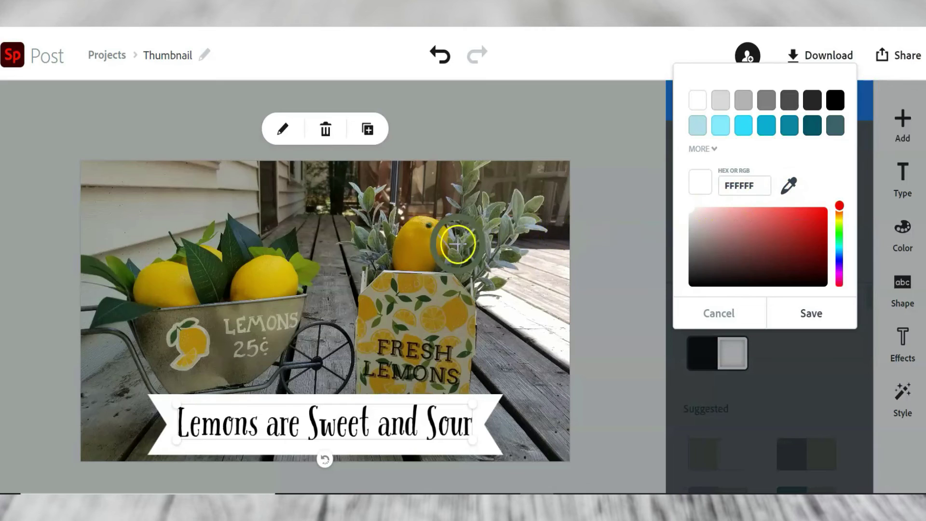
pyautogui.click(423, 250)
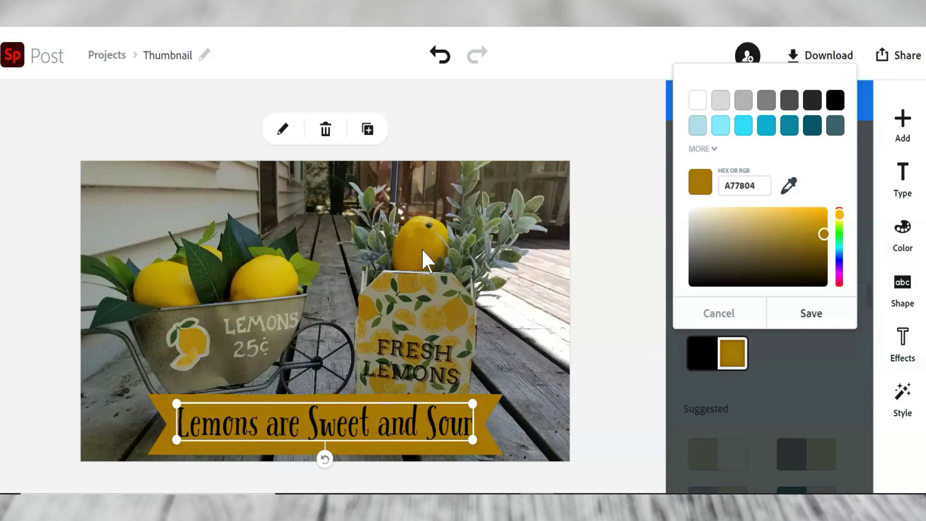
pyautogui.click(788, 188)
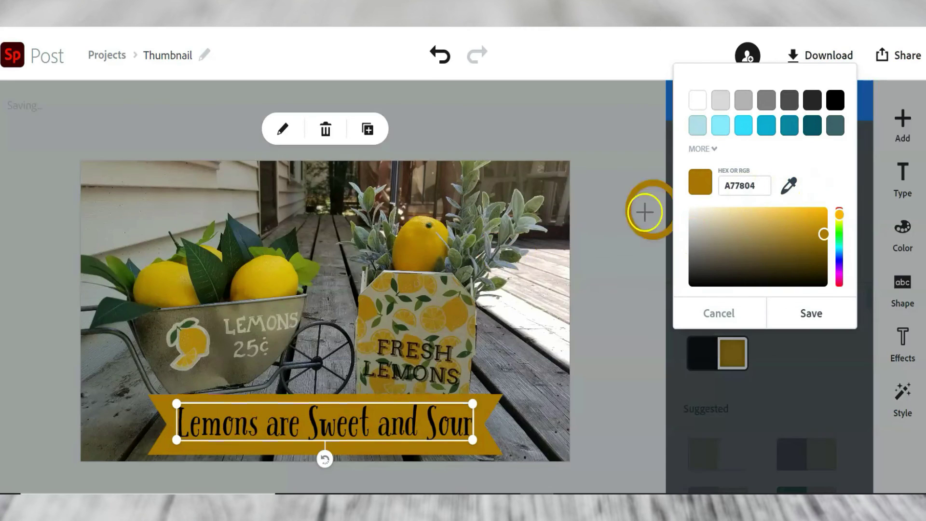
pyautogui.click(278, 281)
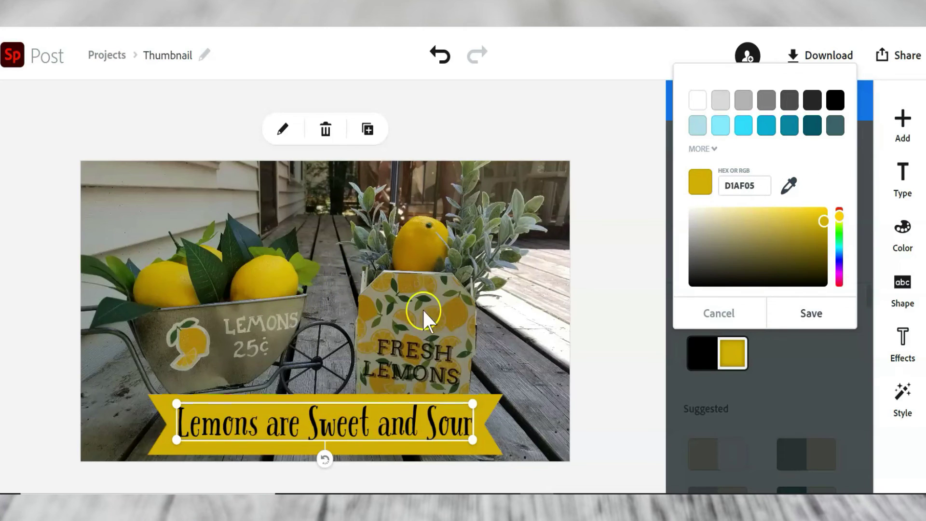
pyautogui.click(811, 314)
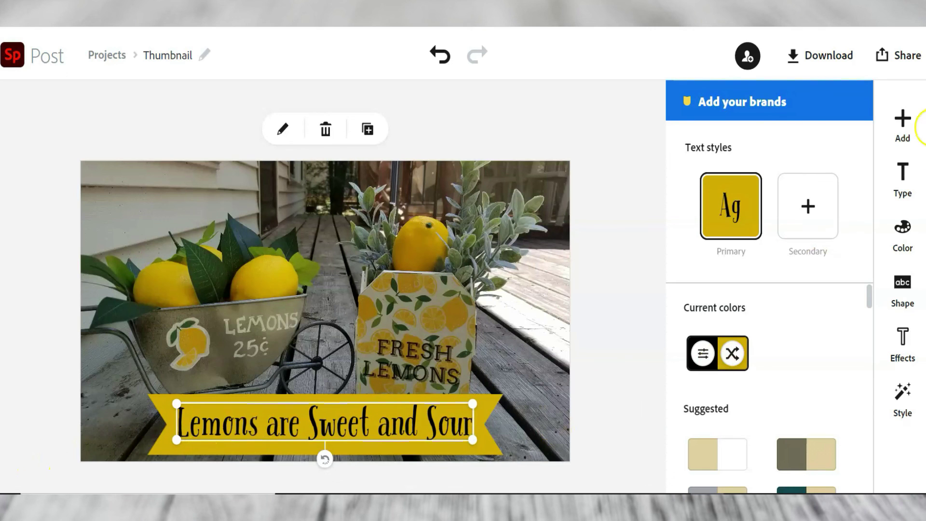
# Step: Download the finished thumbnail in PNG format
pyautogui.click(820, 58)
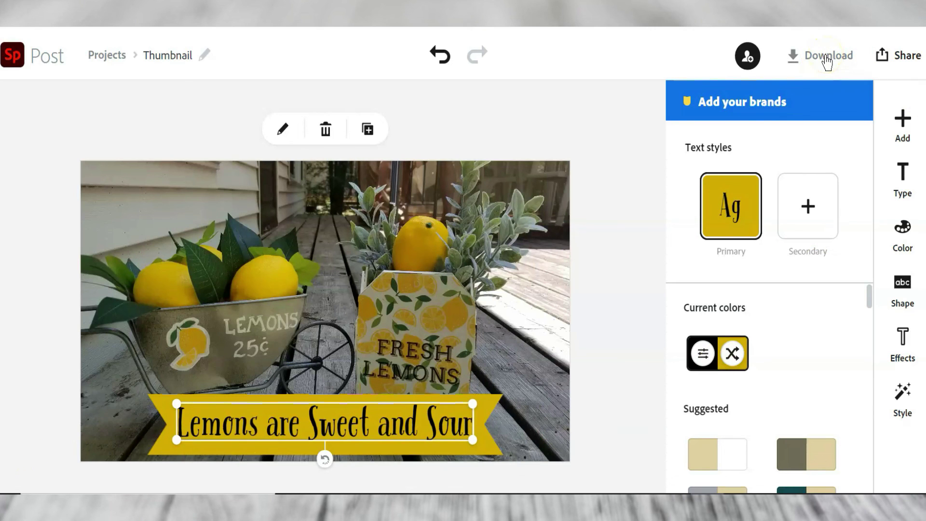
pyautogui.click(796, 193)
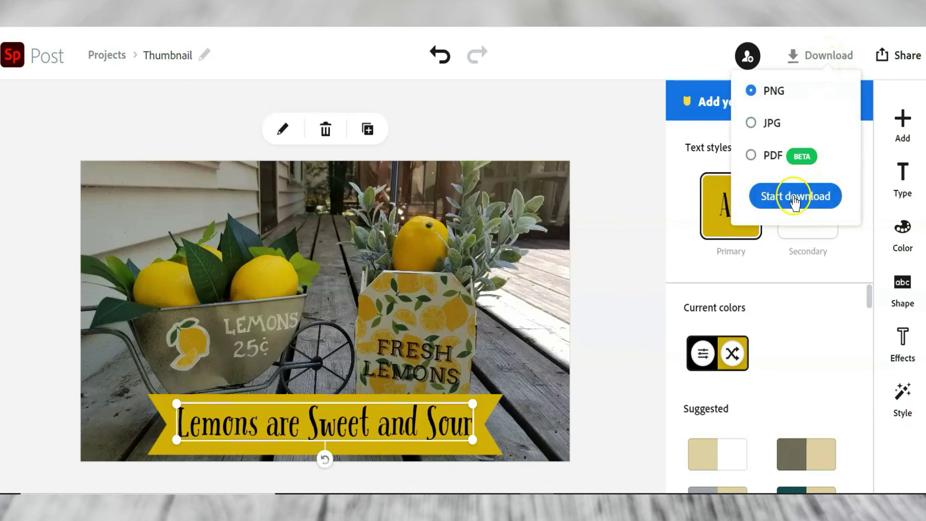